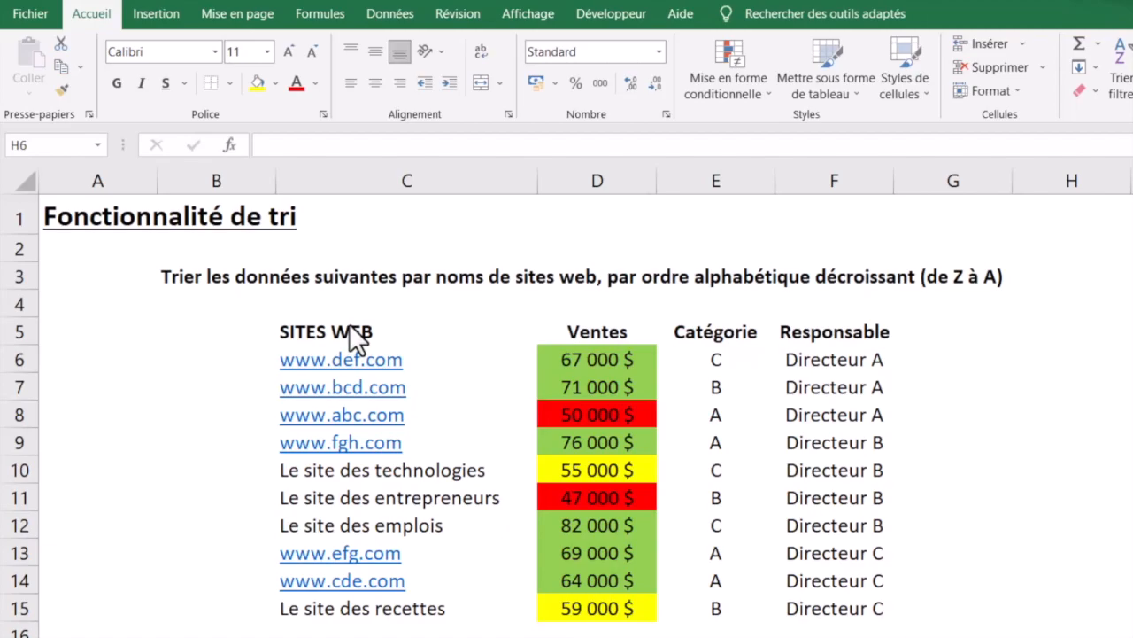
- Examine the shortcut commands, including Sort, for the first sales figure in the Ventes column, without applying any
click(612, 358)
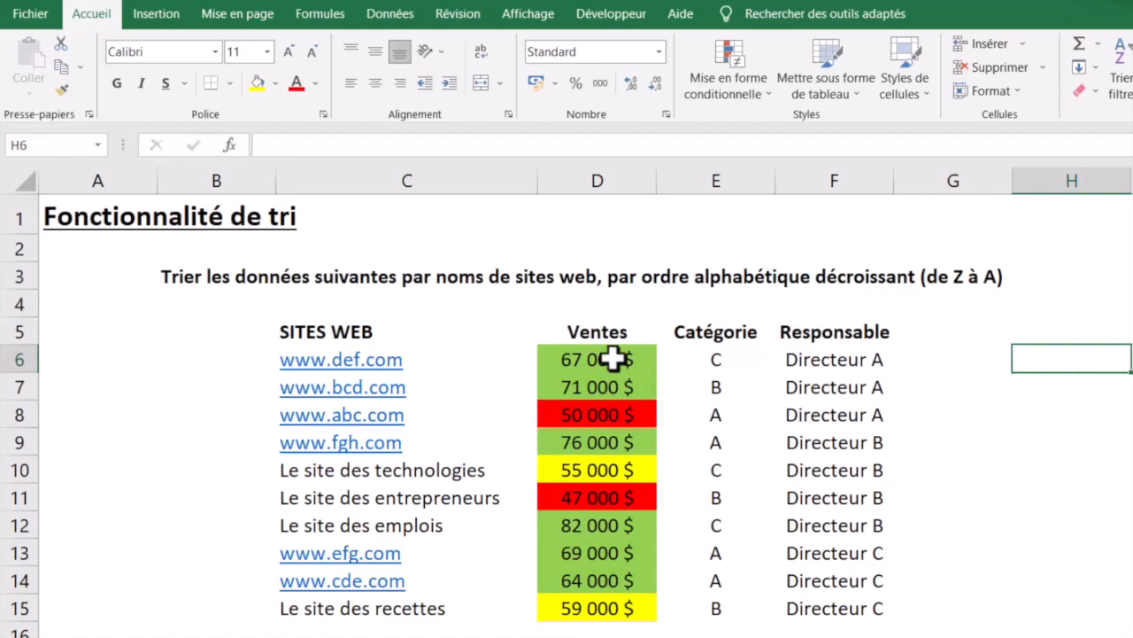
click(613, 359)
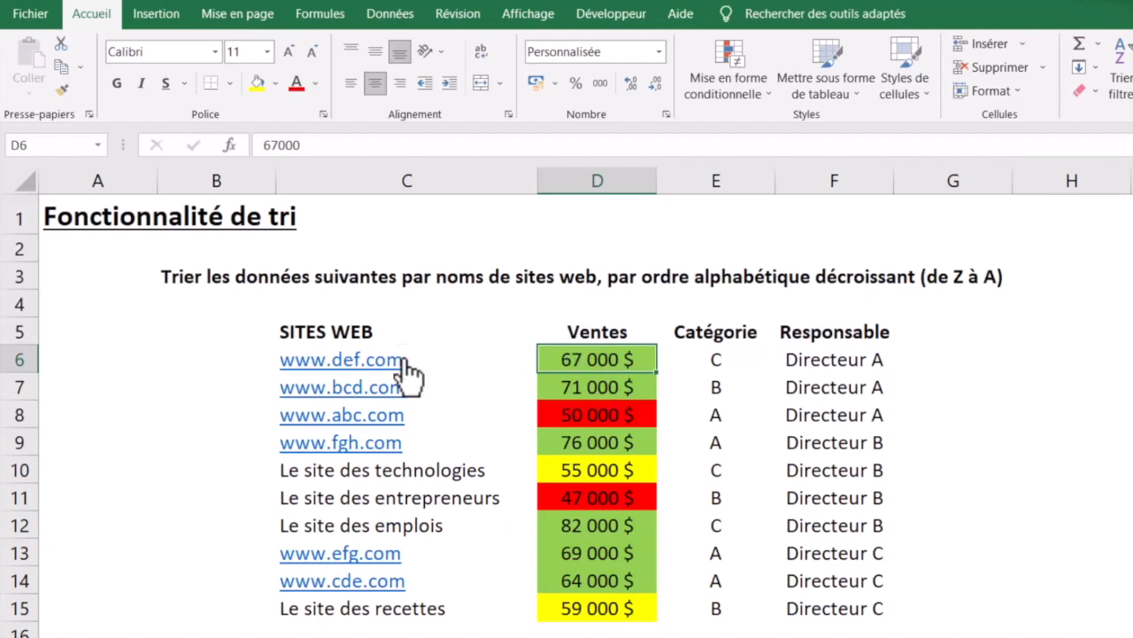
right_click(573, 358)
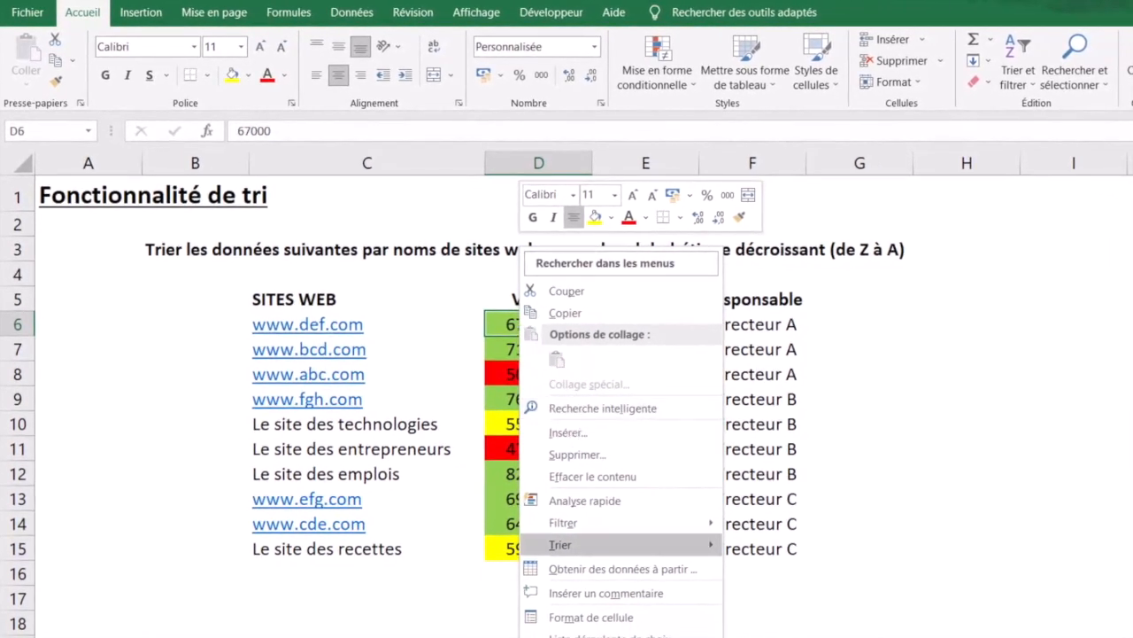
mouse_move(572, 537)
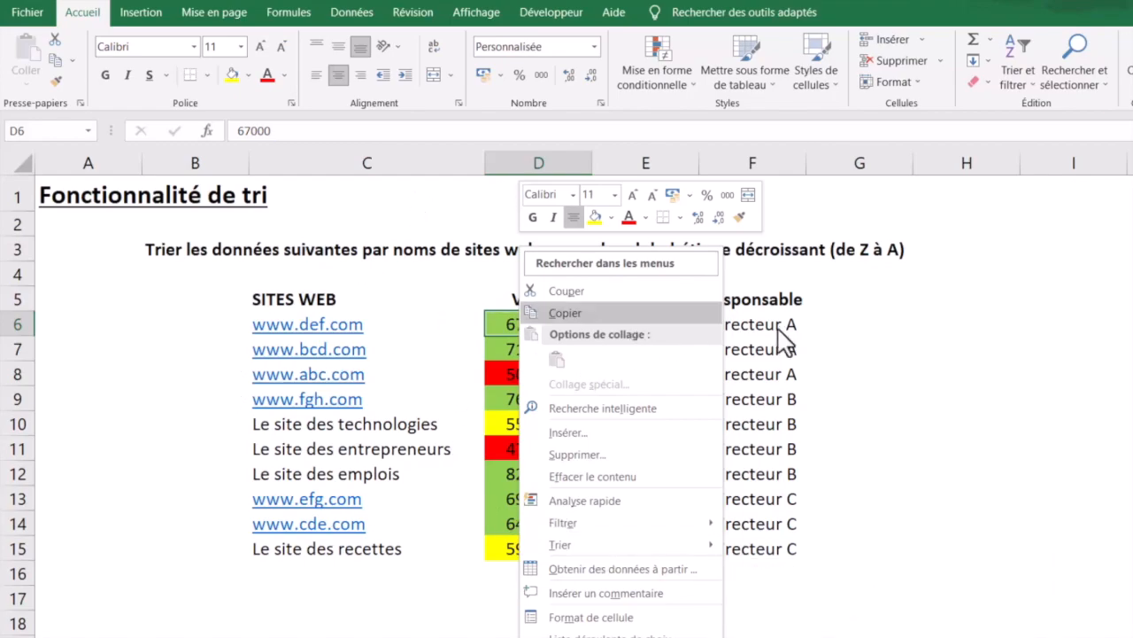
key(Escape)
- Examine the sort options offered for the first text cells of the Catégorie and Responsable columns without sorting
click(641, 325)
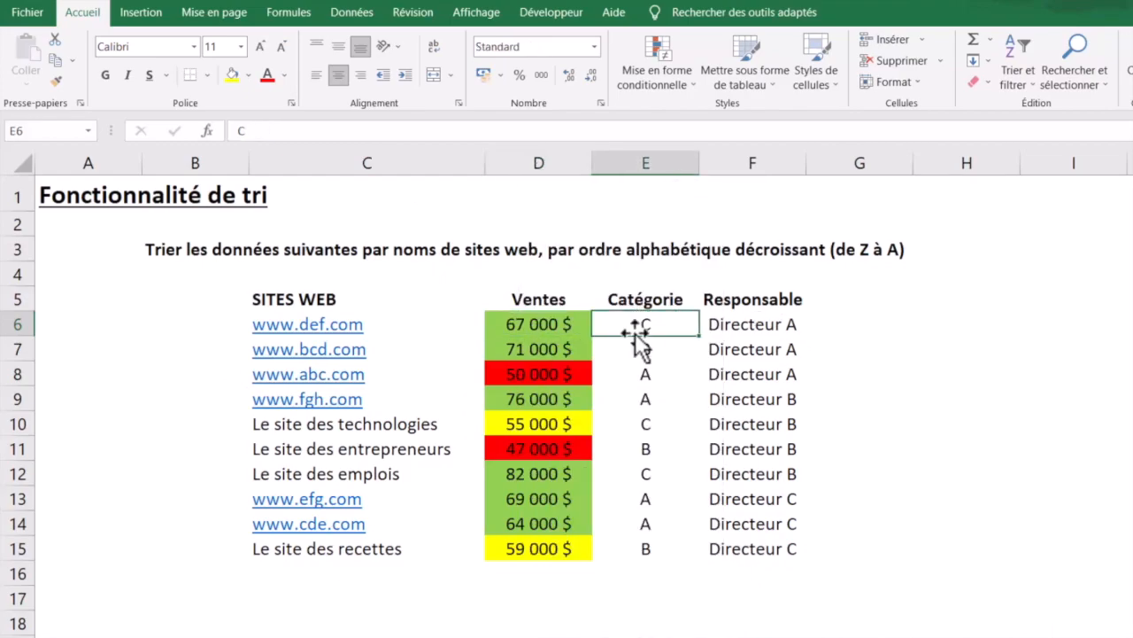
right_click(643, 326)
mouse_move(767, 537)
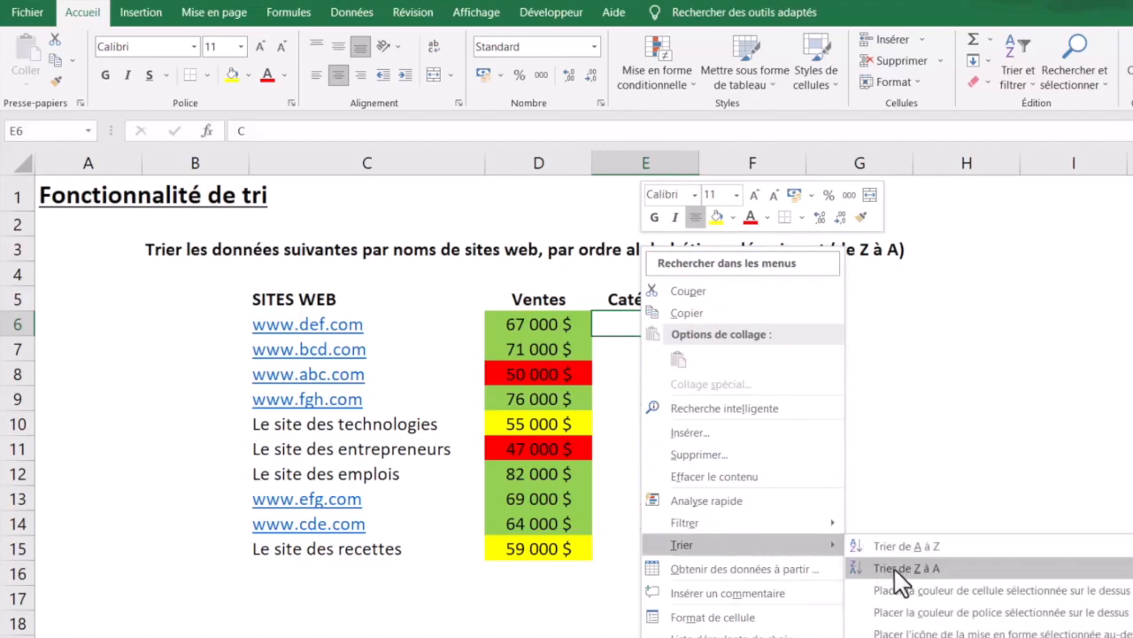
click(926, 440)
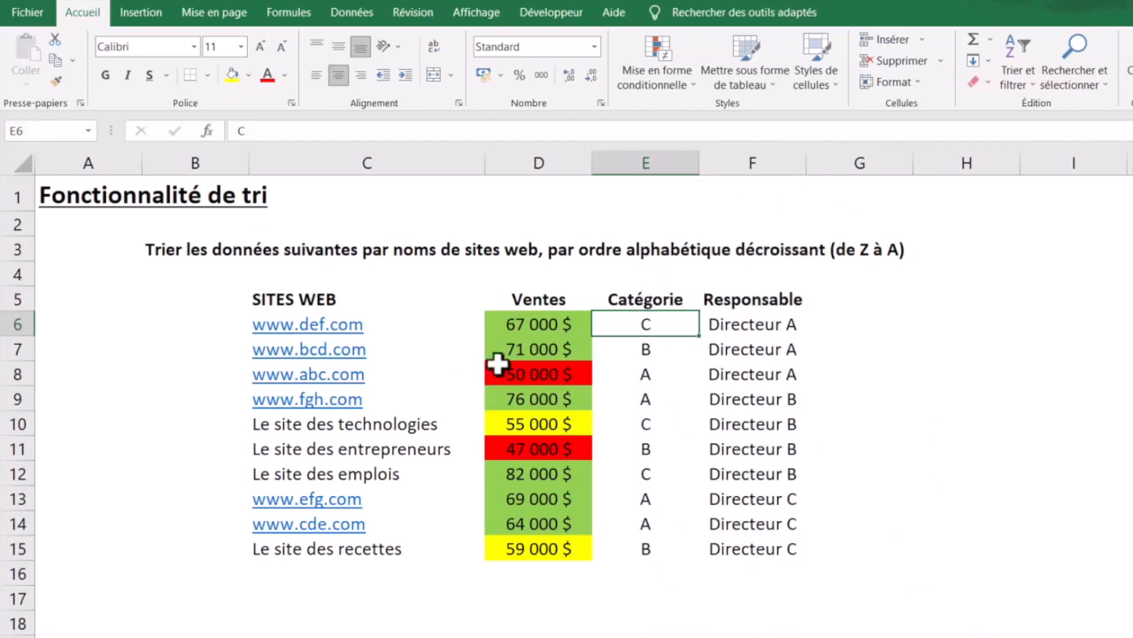
right_click(724, 323)
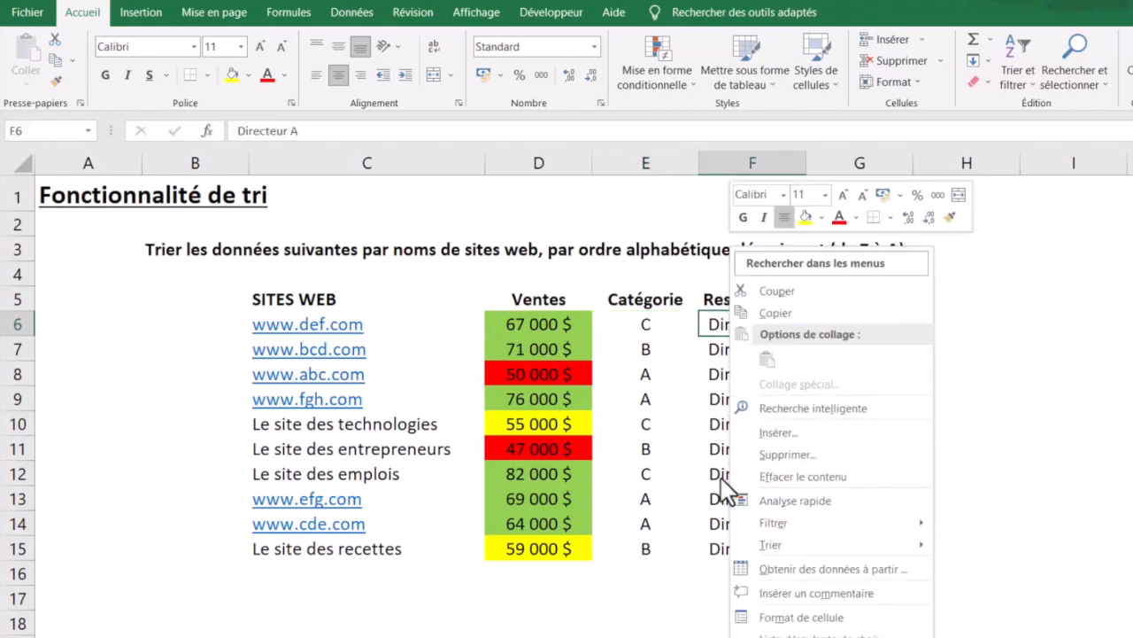
mouse_move(835, 549)
- Compare the sort options for numbers in the Ventes column with those for dates in the other sheet's Date column
click(540, 324)
click(540, 324)
right_click(540, 324)
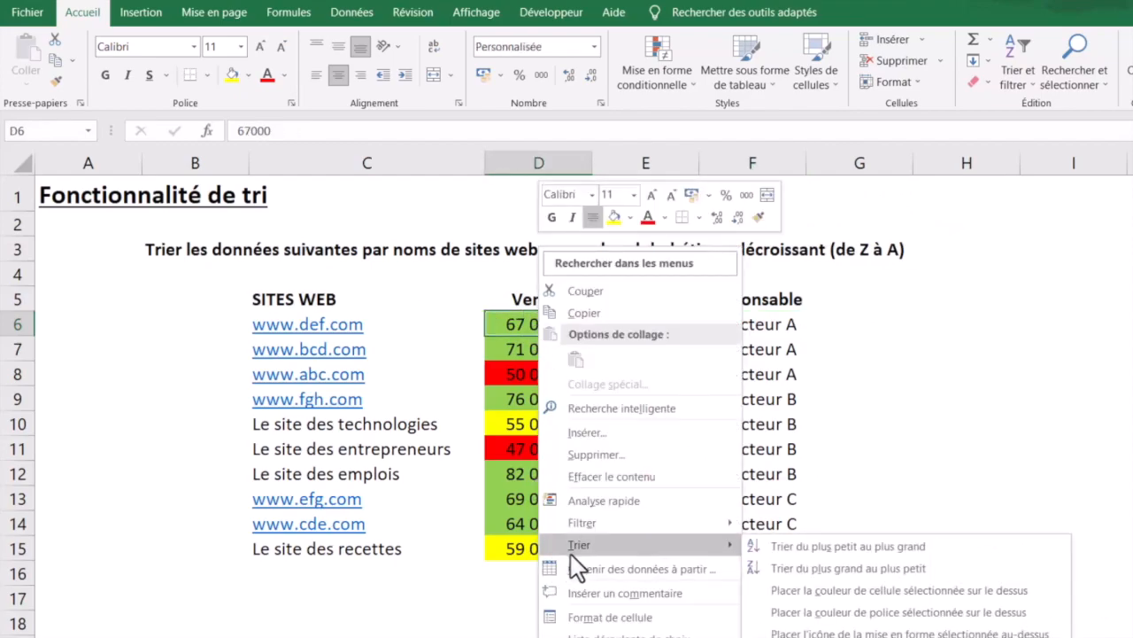
click(199, 425)
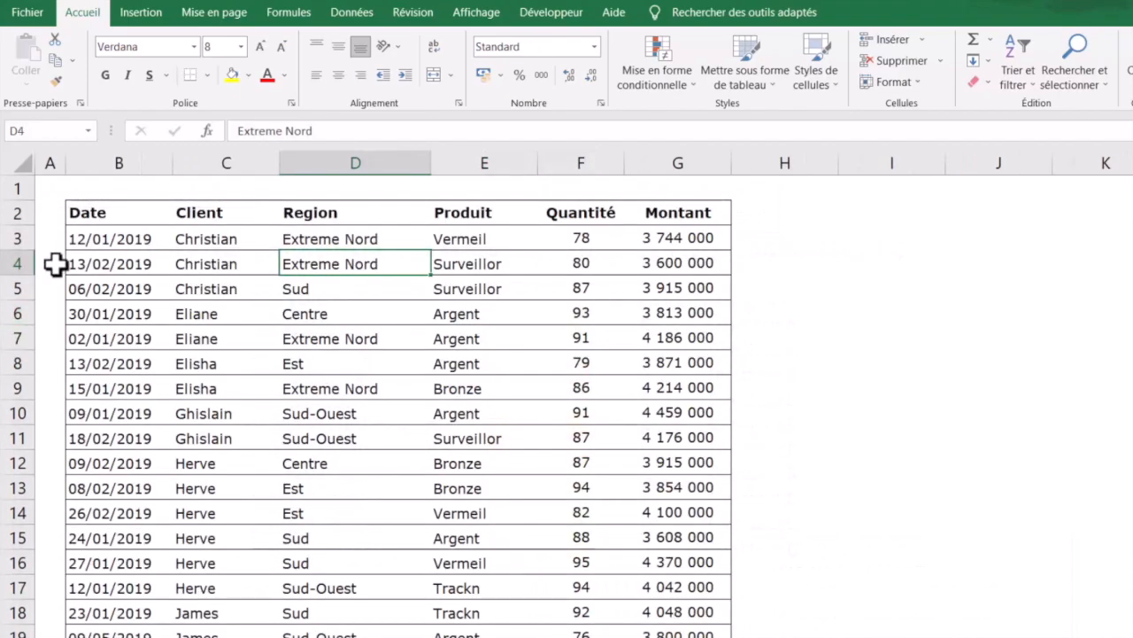
right_click(88, 238)
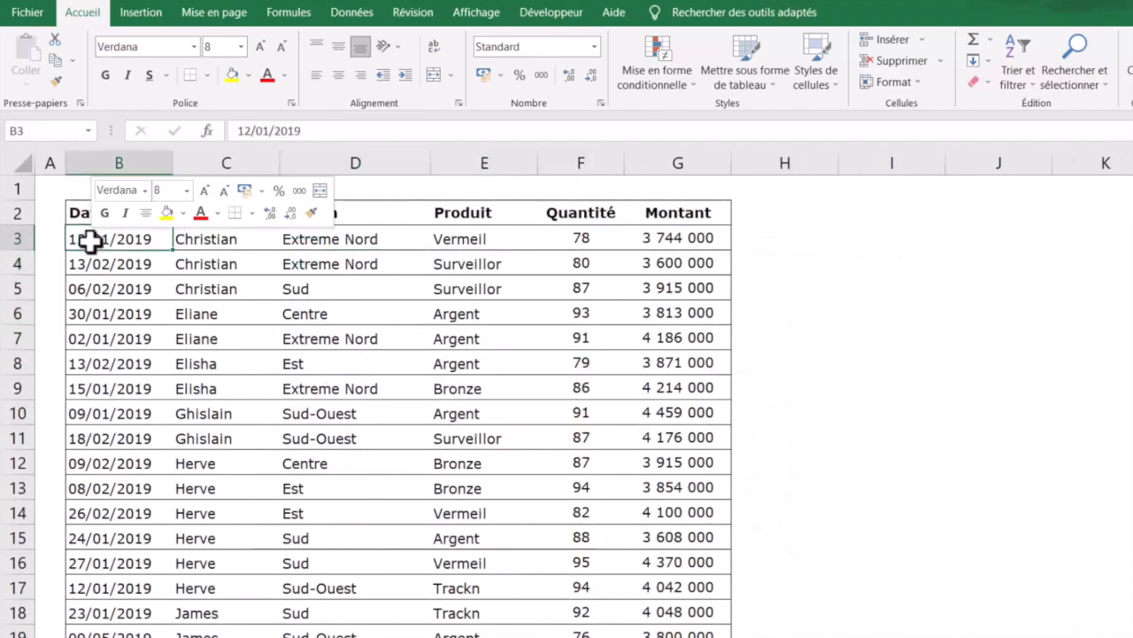
mouse_move(147, 542)
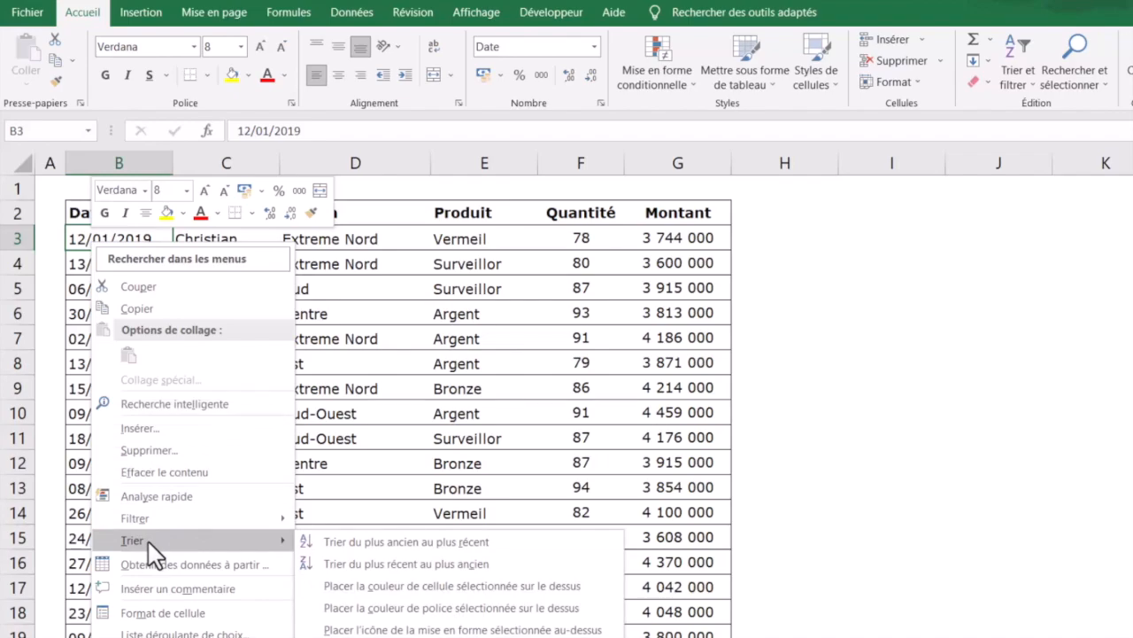
click(853, 456)
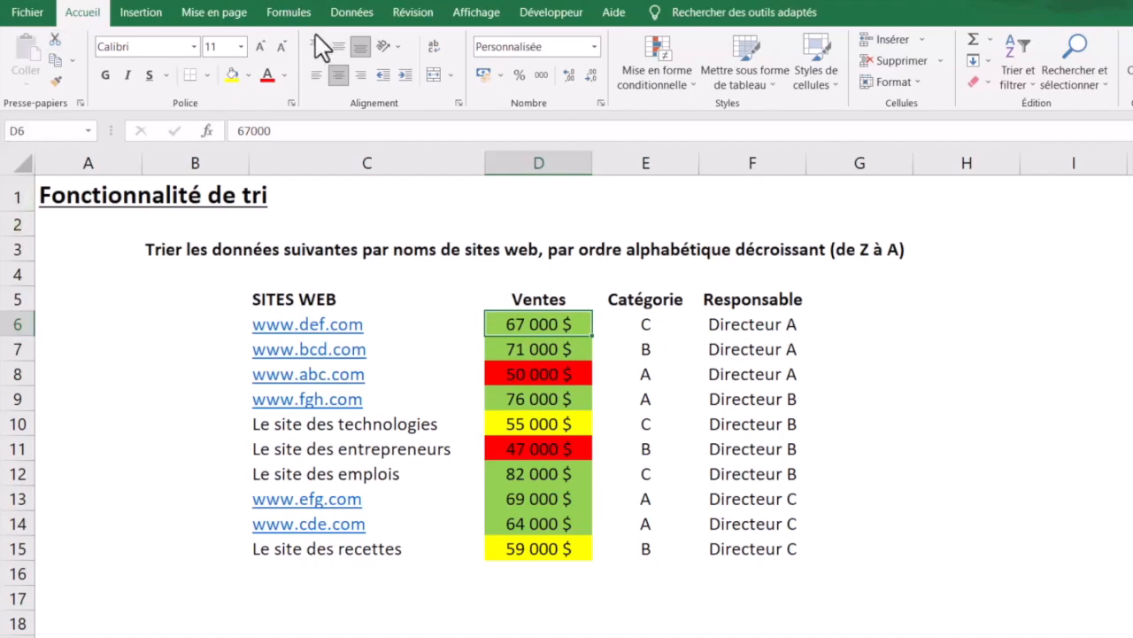
- Open the custom Sort dialog for the website table, examine its level and order settings, and close it without sorting
click(351, 14)
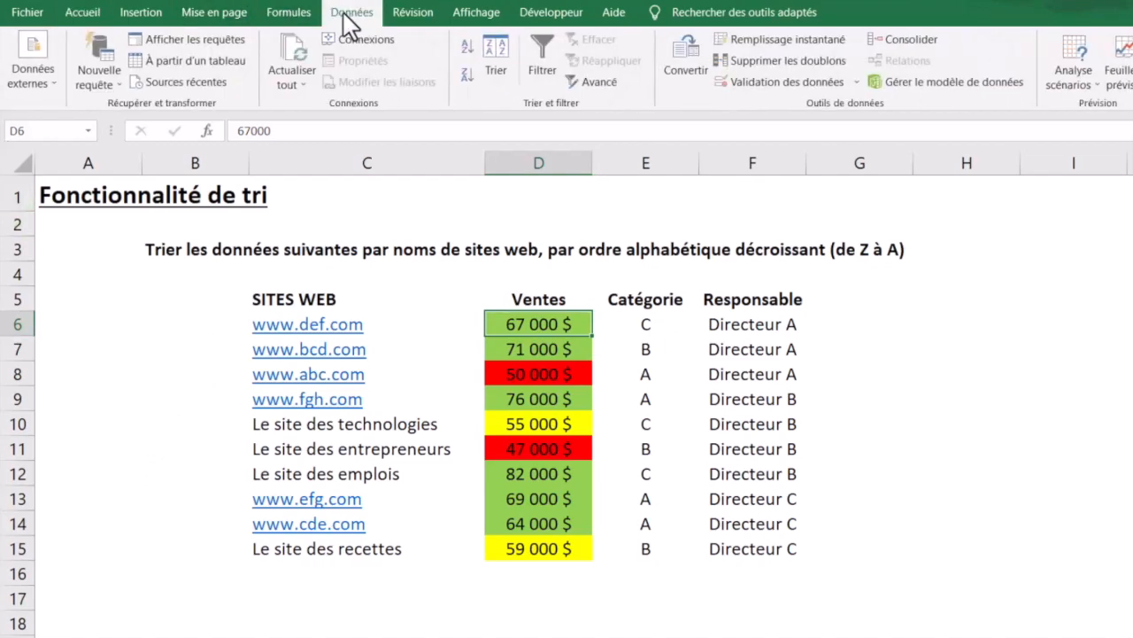
click(497, 46)
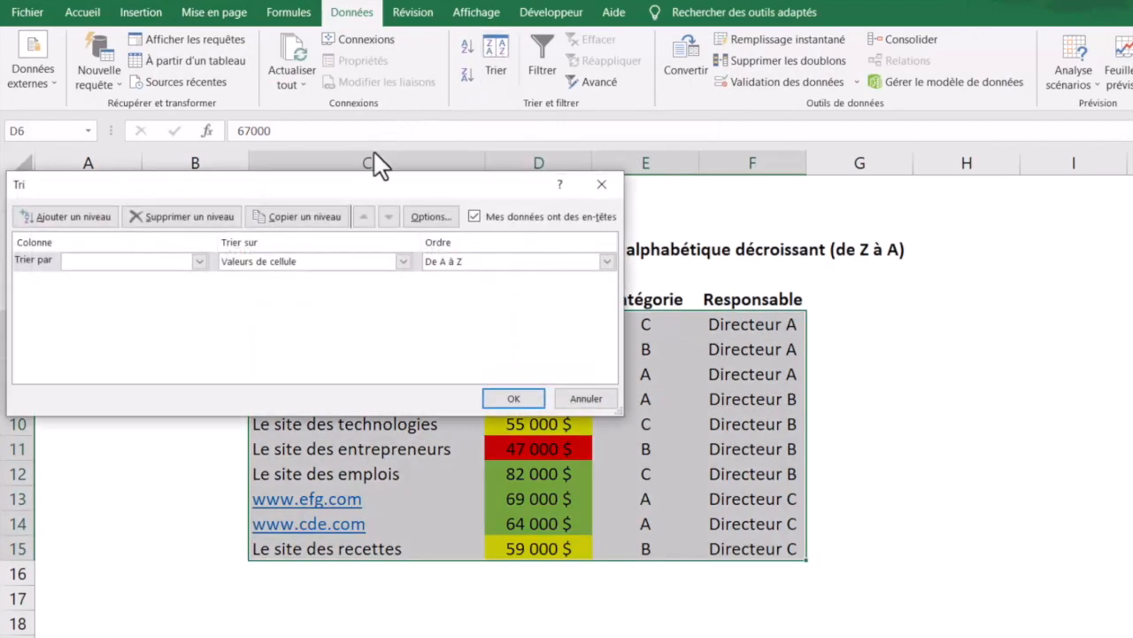
drag(353, 182, 669, 248)
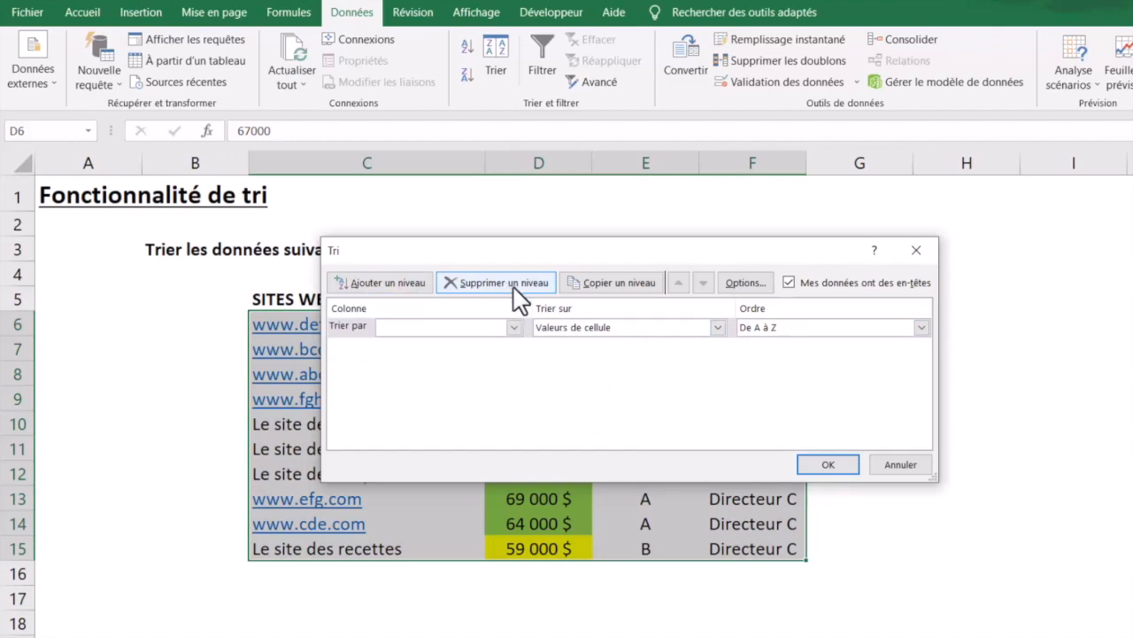
click(917, 249)
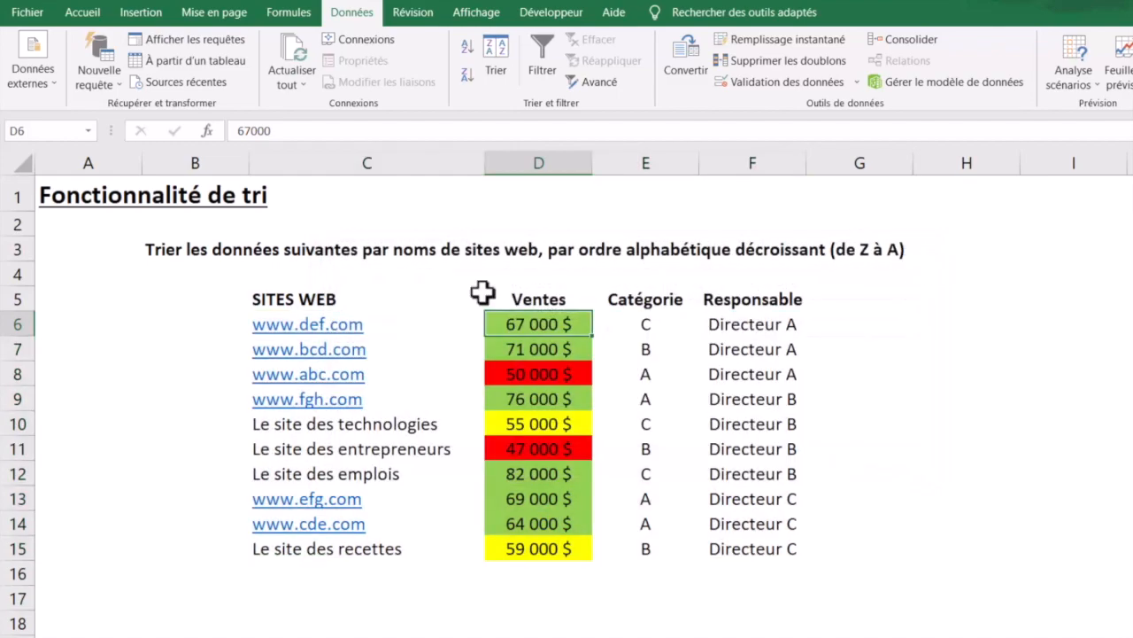
- Turn on header filters for the website table and examine the sort options of the SITES WEB and Ventes columns
click(716, 348)
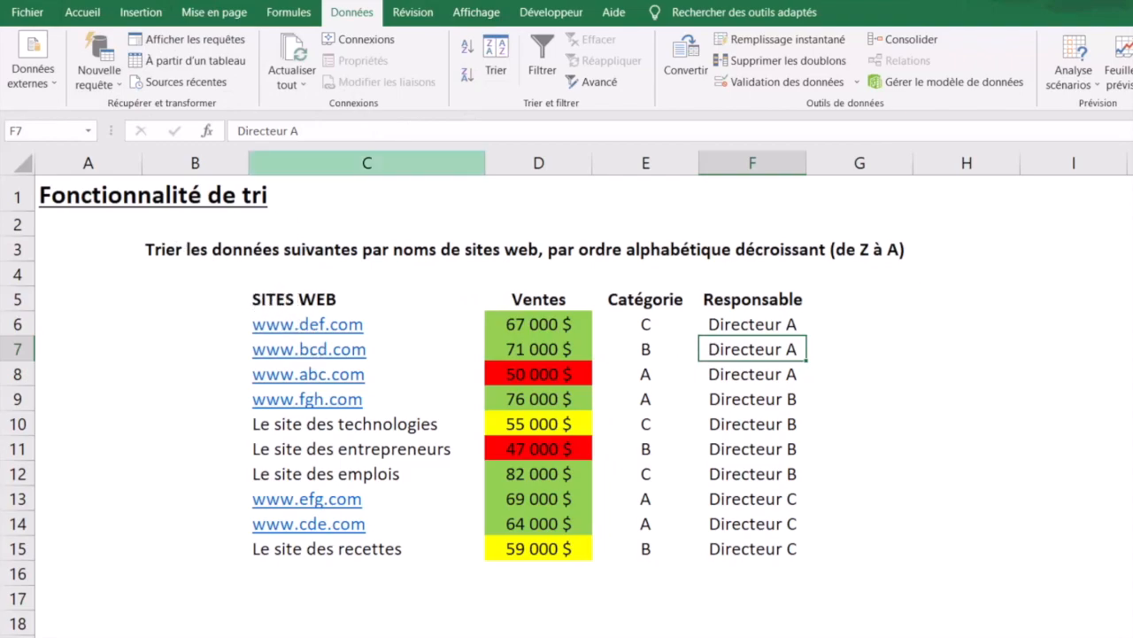
click(543, 55)
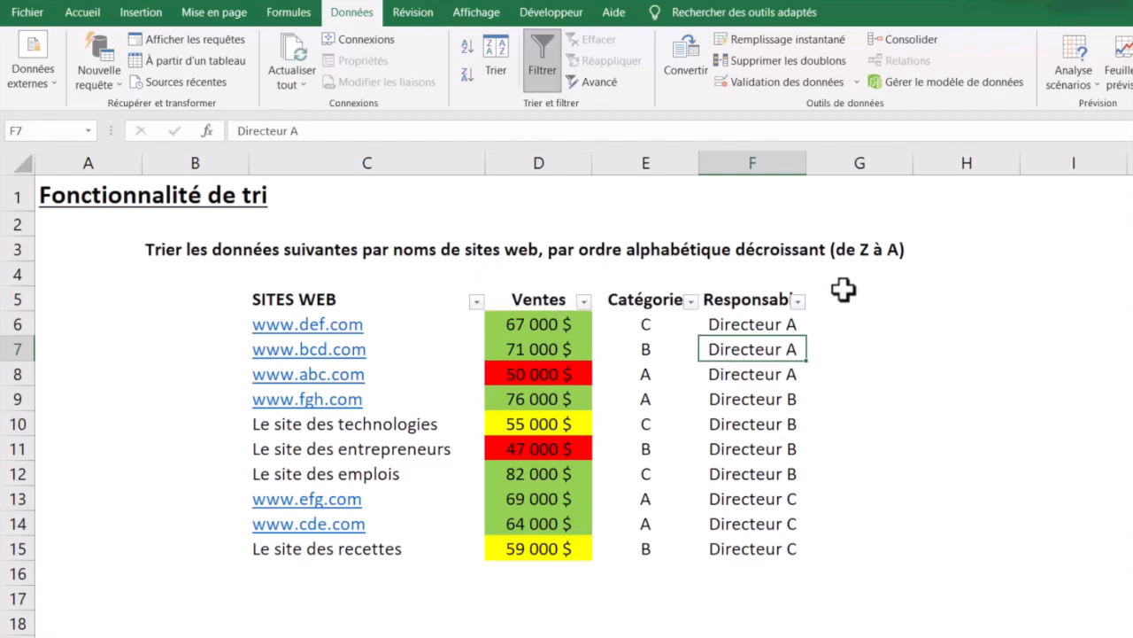
click(477, 302)
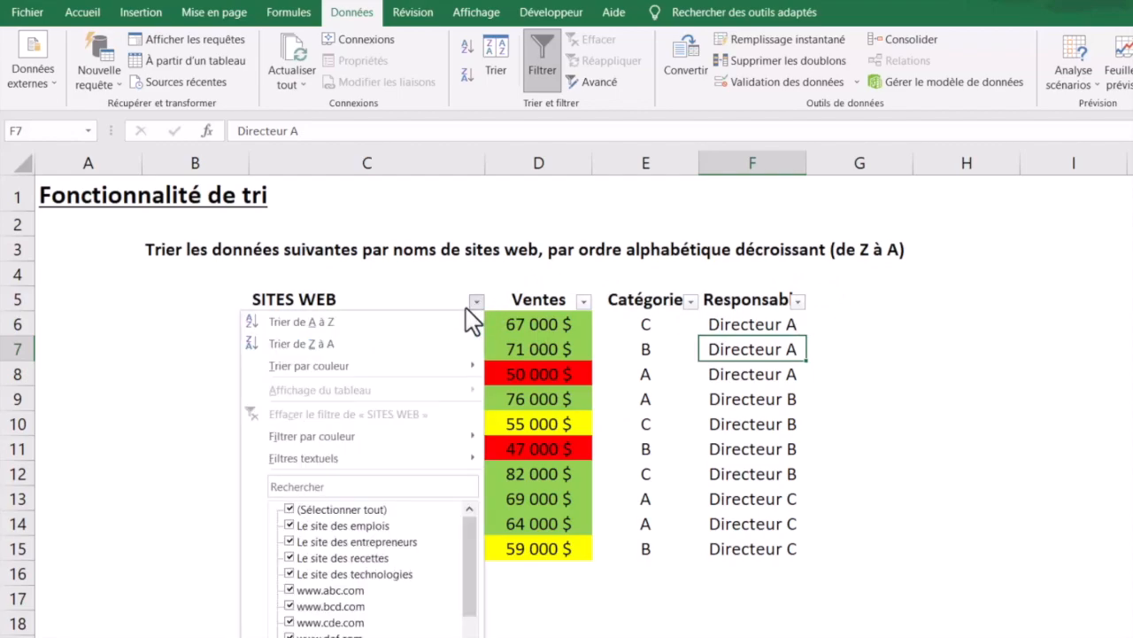
click(338, 348)
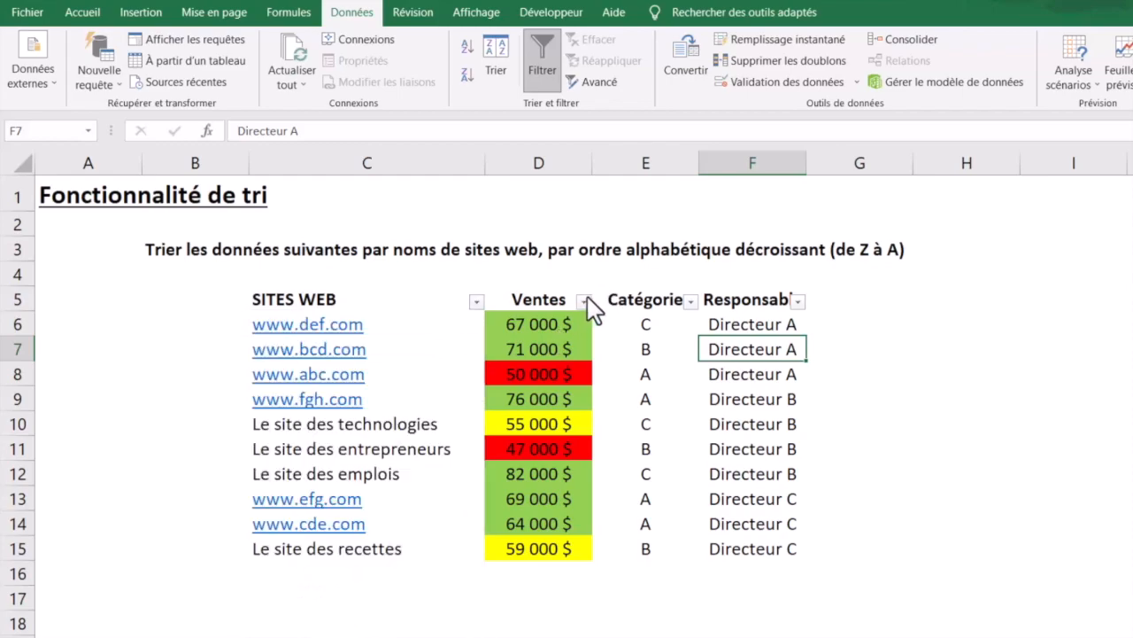
click(585, 301)
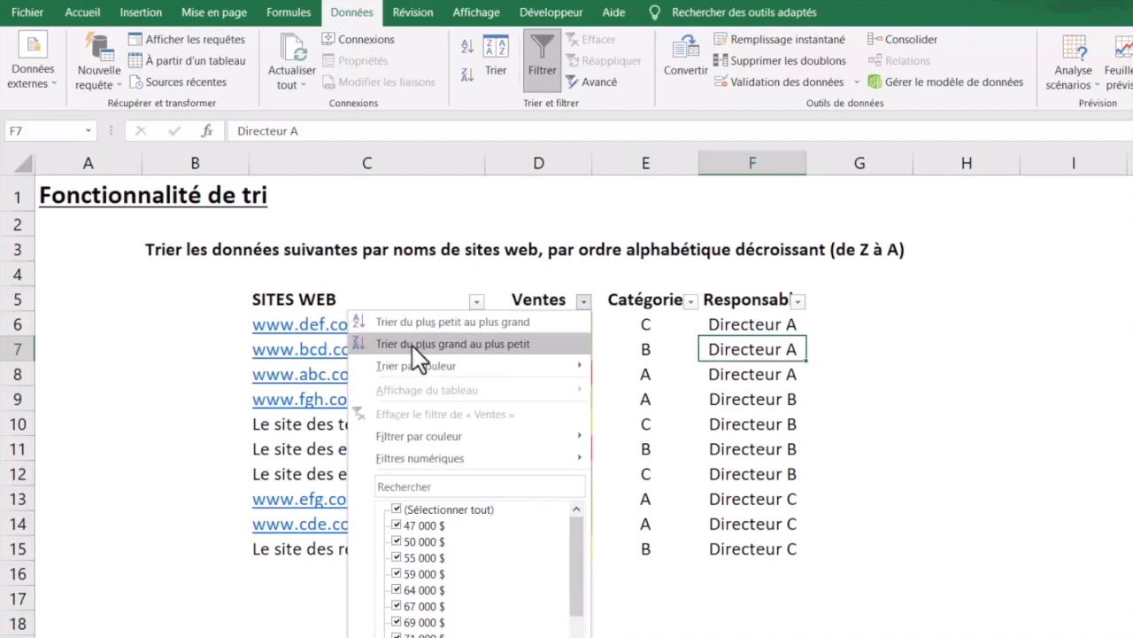
click(755, 358)
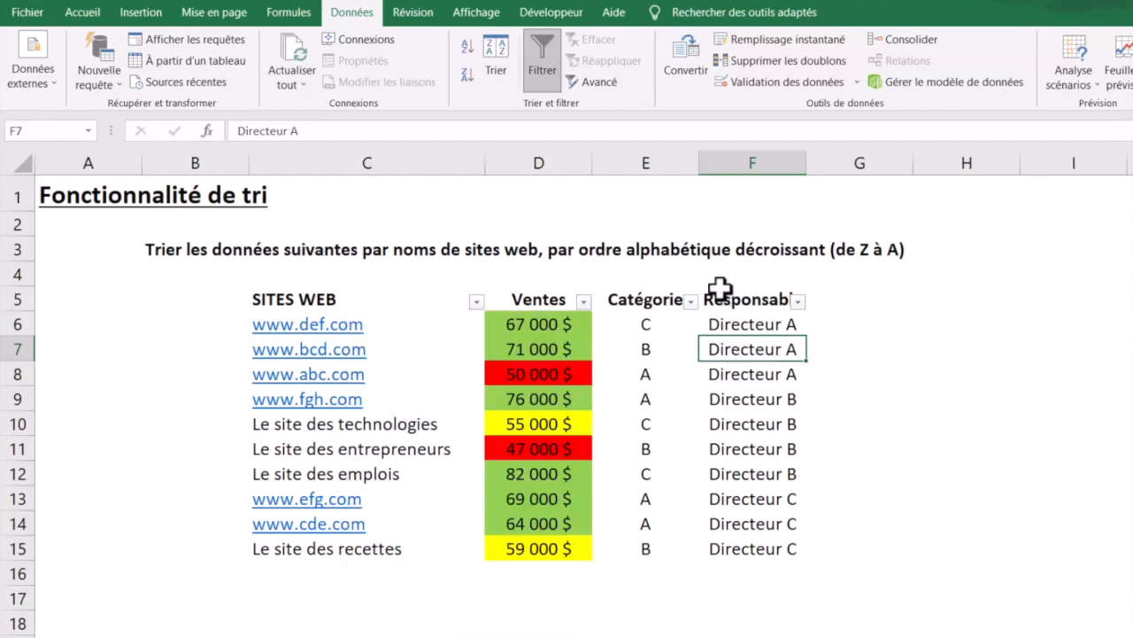
- Examine the text filter options of the SITES WEB column and remove the header filters from the table
click(478, 302)
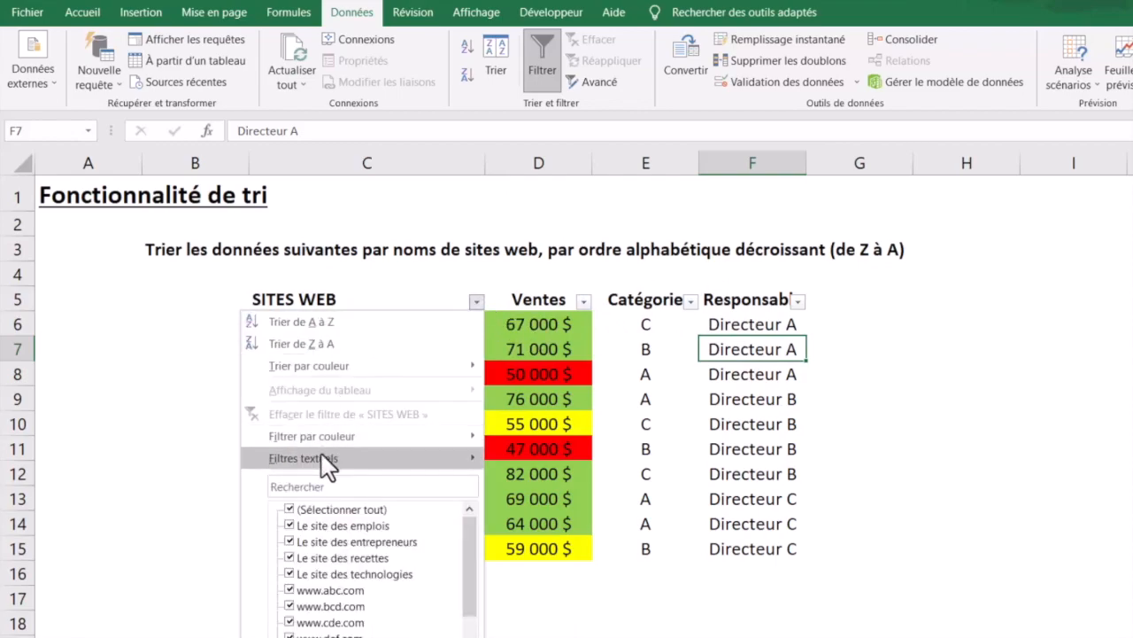
mouse_move(322, 455)
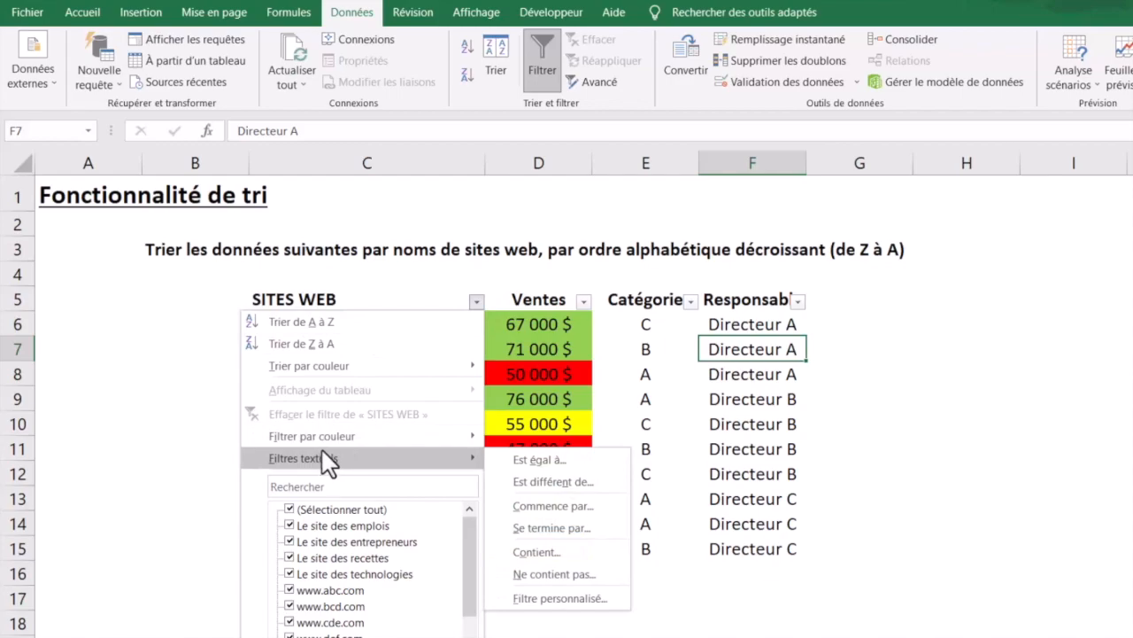
click(687, 351)
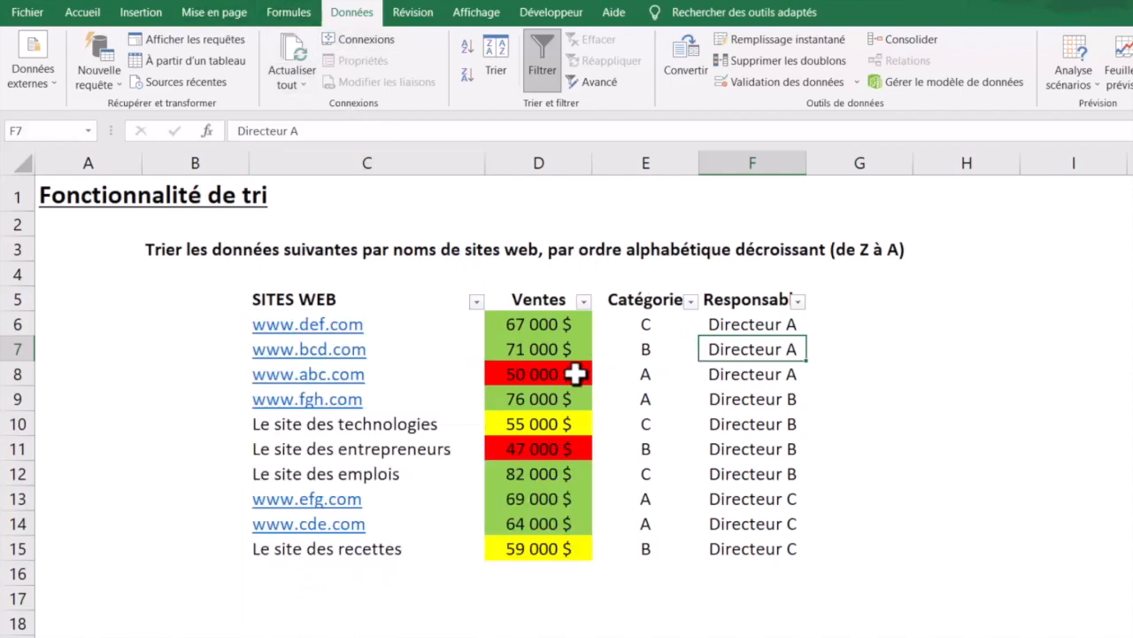
click(513, 370)
click(530, 56)
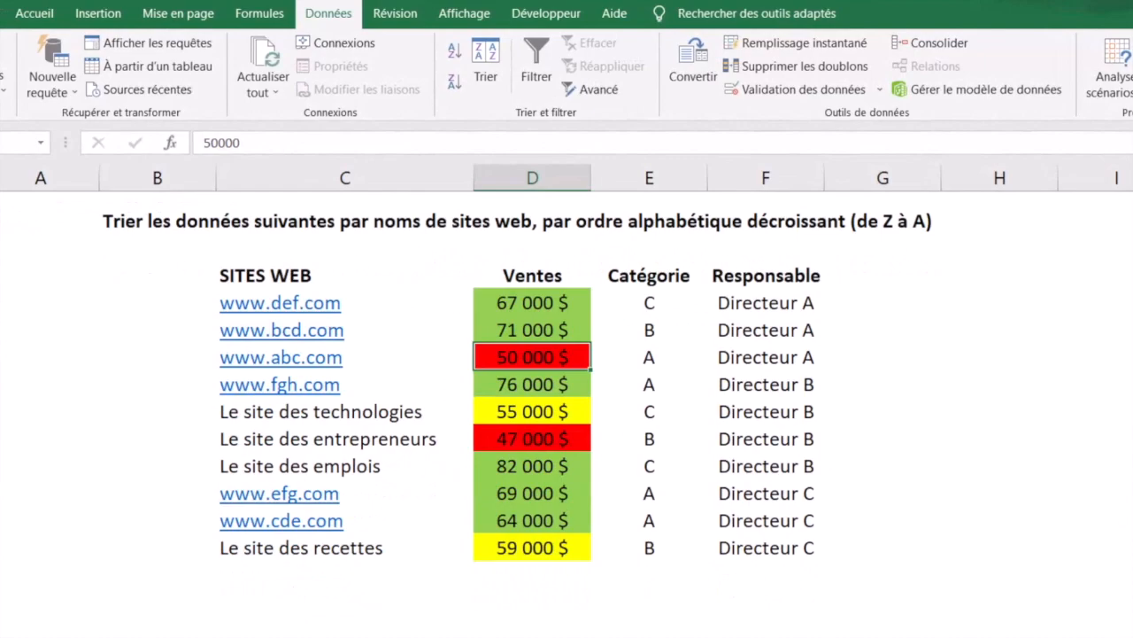
- Review the SITES WEB column by highlighting it from its header down to Le site des recettes
scroll(531, 393, up, 1)
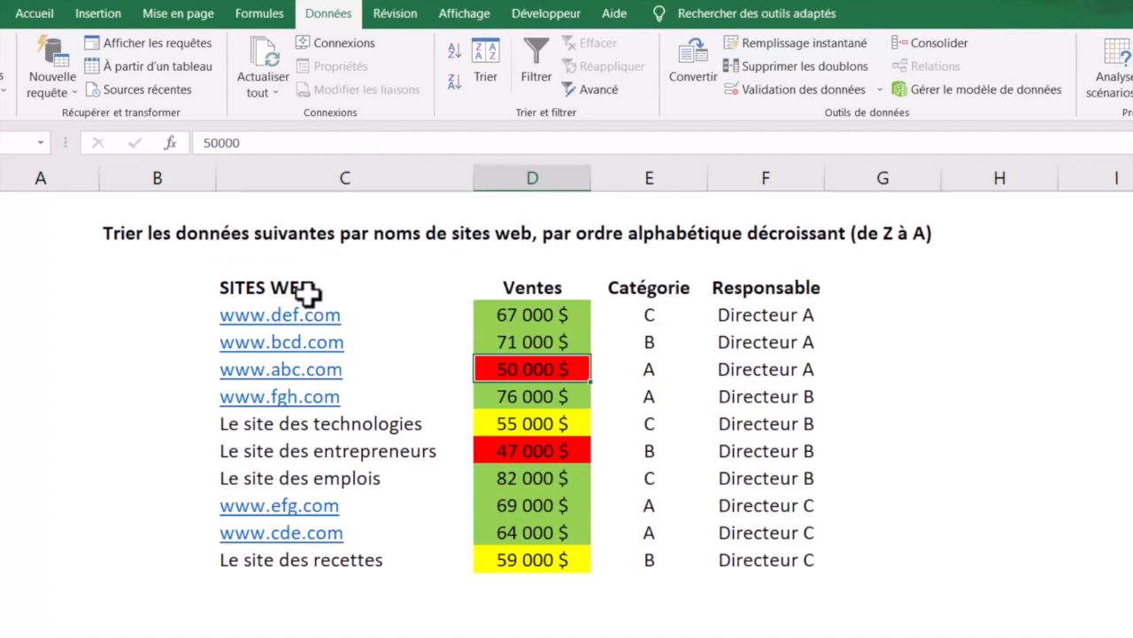
drag(310, 293, 322, 563)
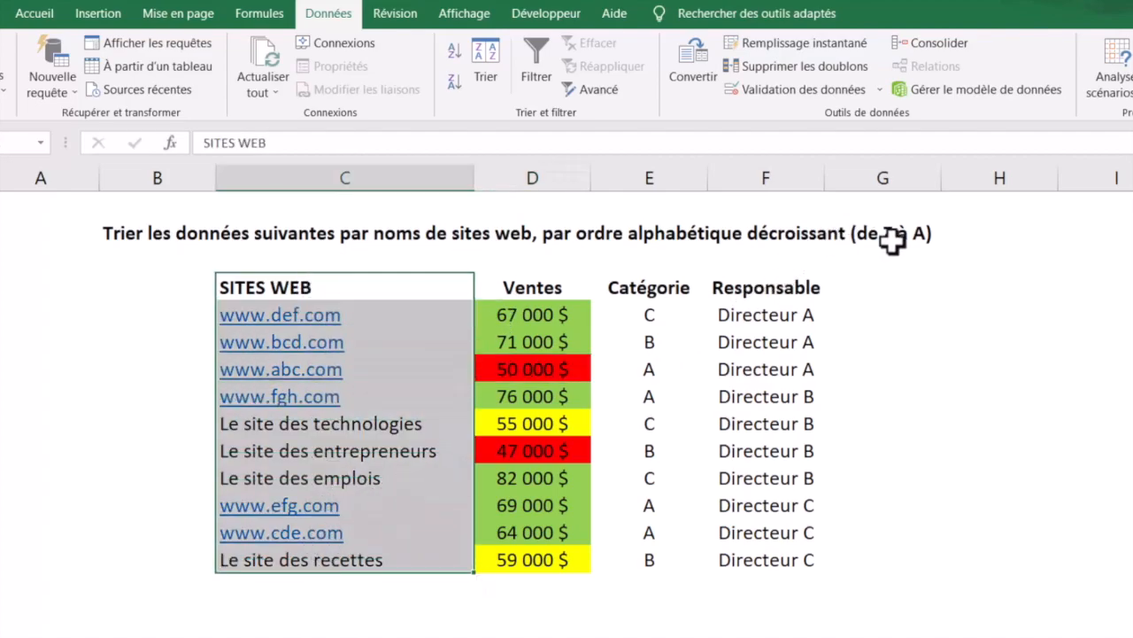
click(512, 350)
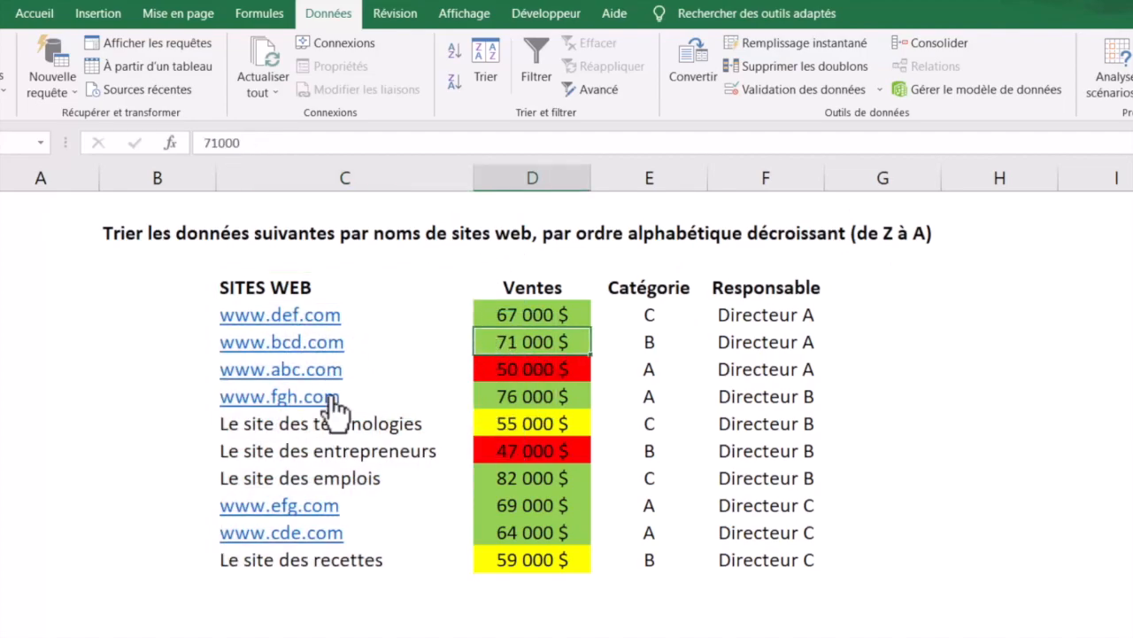
- Sort the first website table by the SITES WEB column on cell values in De Z à A order
click(302, 428)
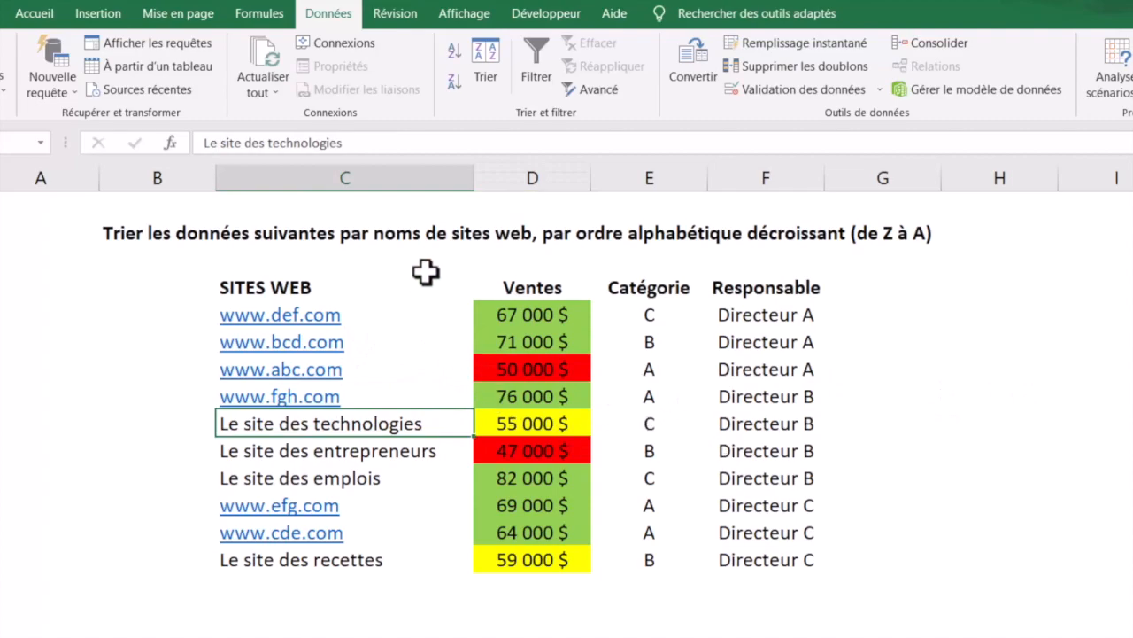
click(489, 57)
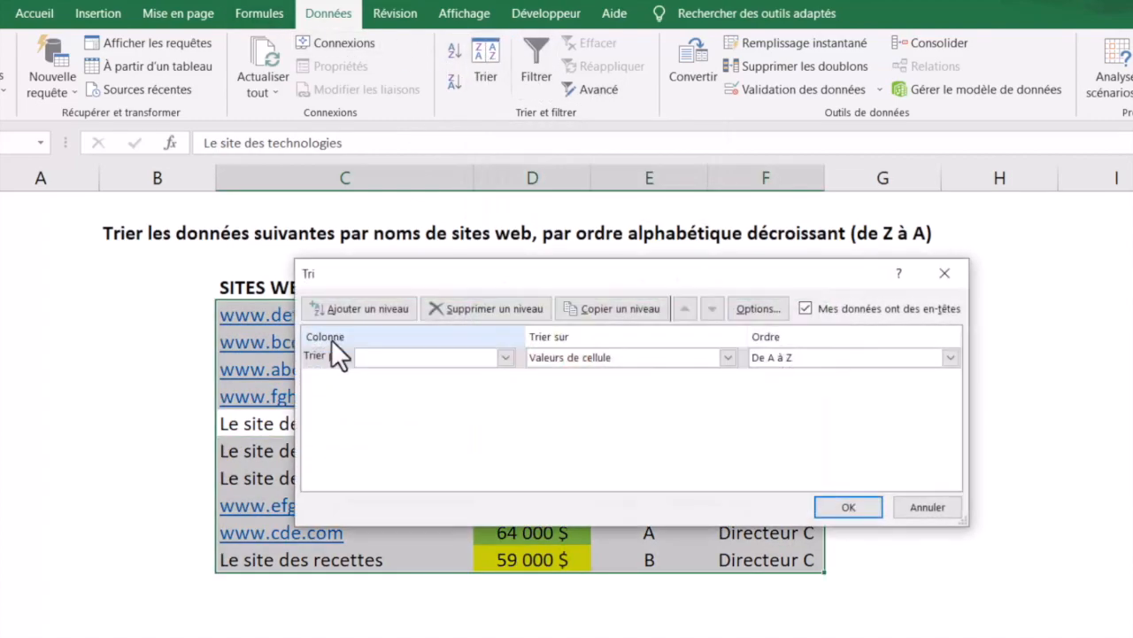
click(506, 357)
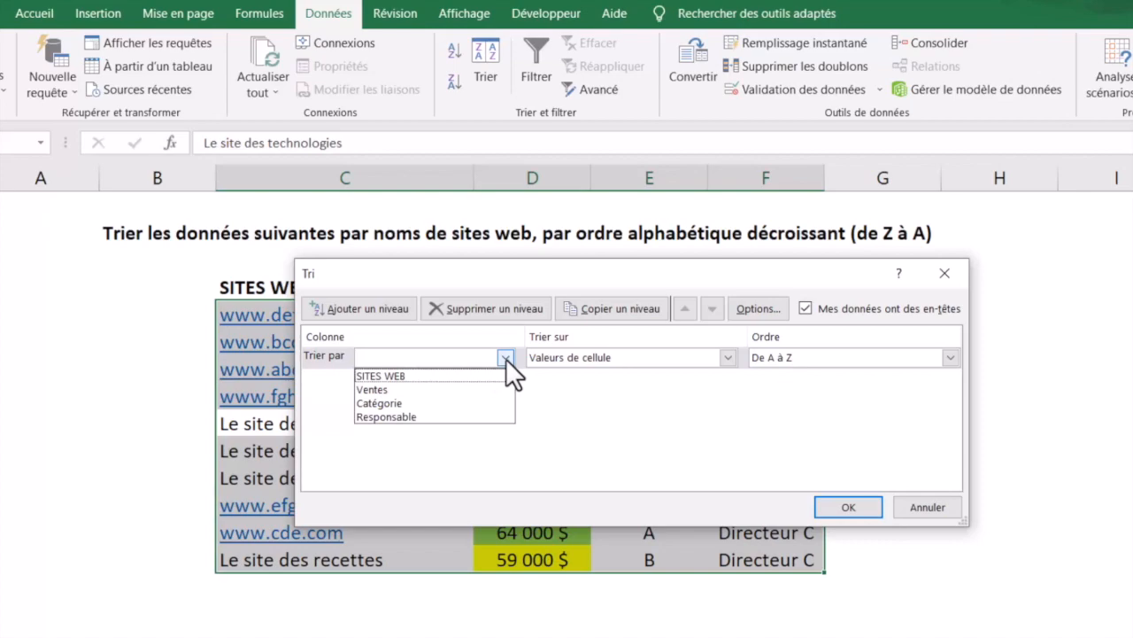
click(394, 375)
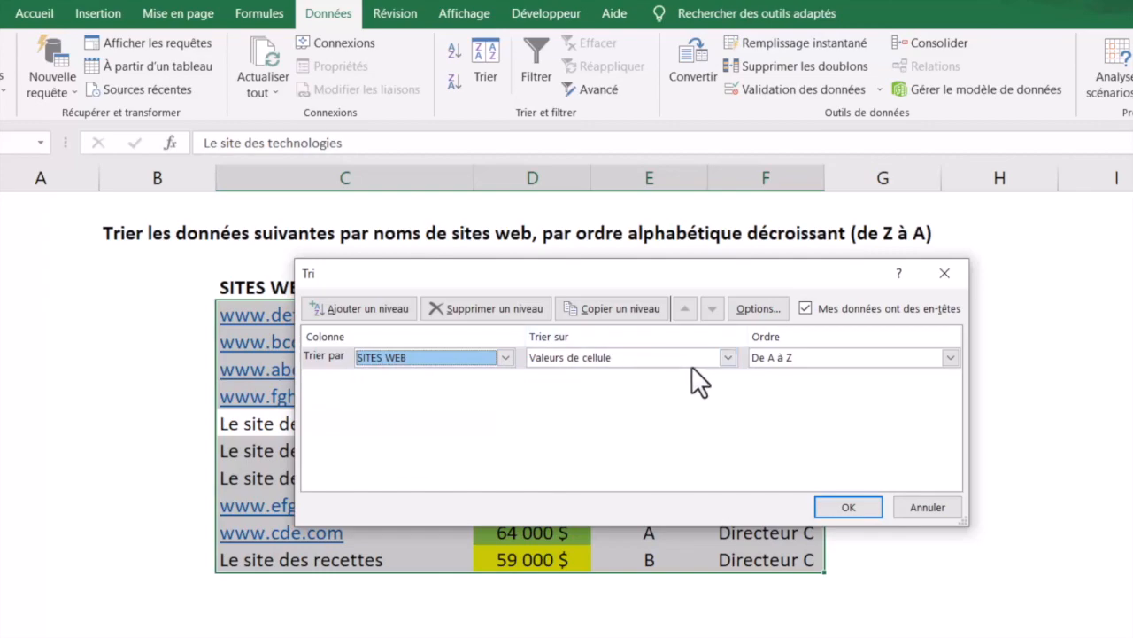
click(728, 357)
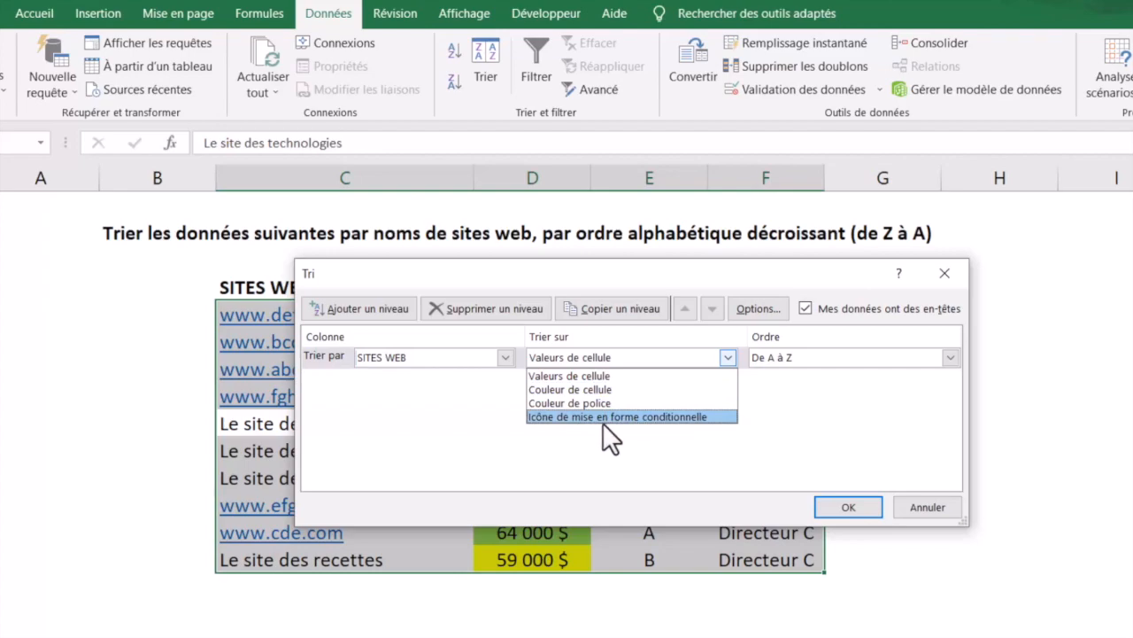
click(595, 376)
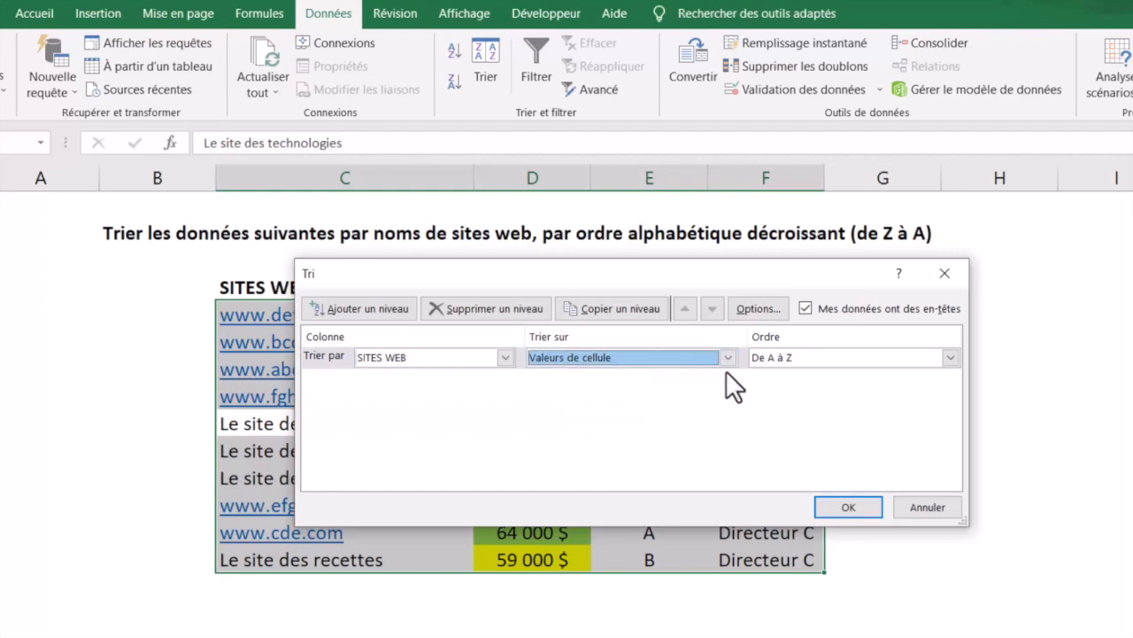
click(950, 358)
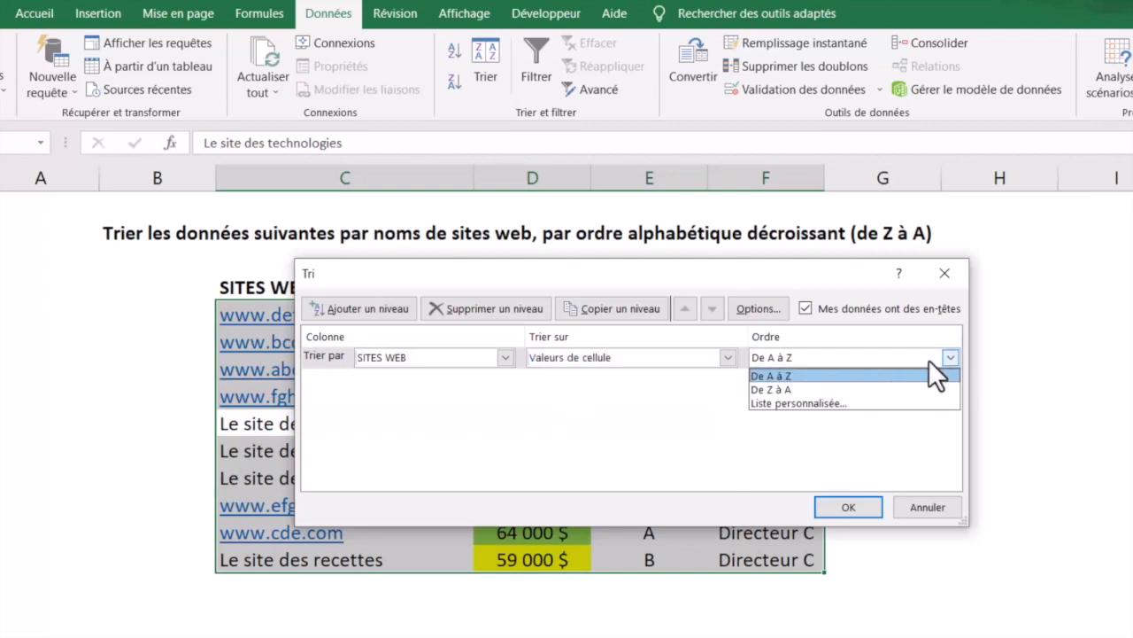
click(769, 392)
click(848, 508)
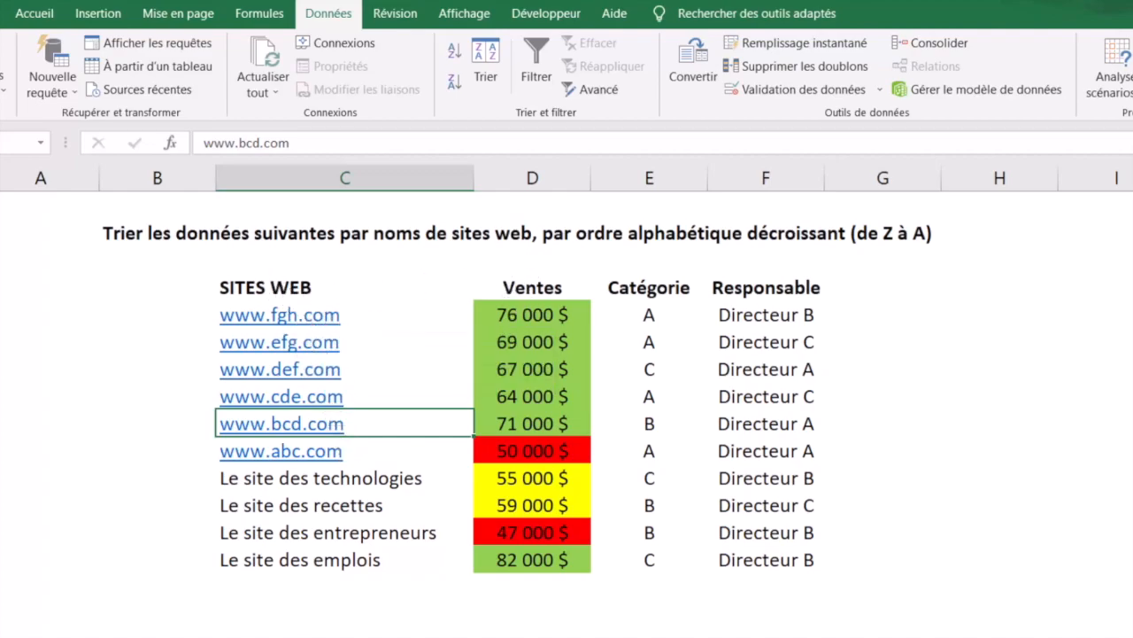
- Sort the second website table by the Ventes column on cell values, Du plus petit au plus grand
scroll(567, 398, down, 6)
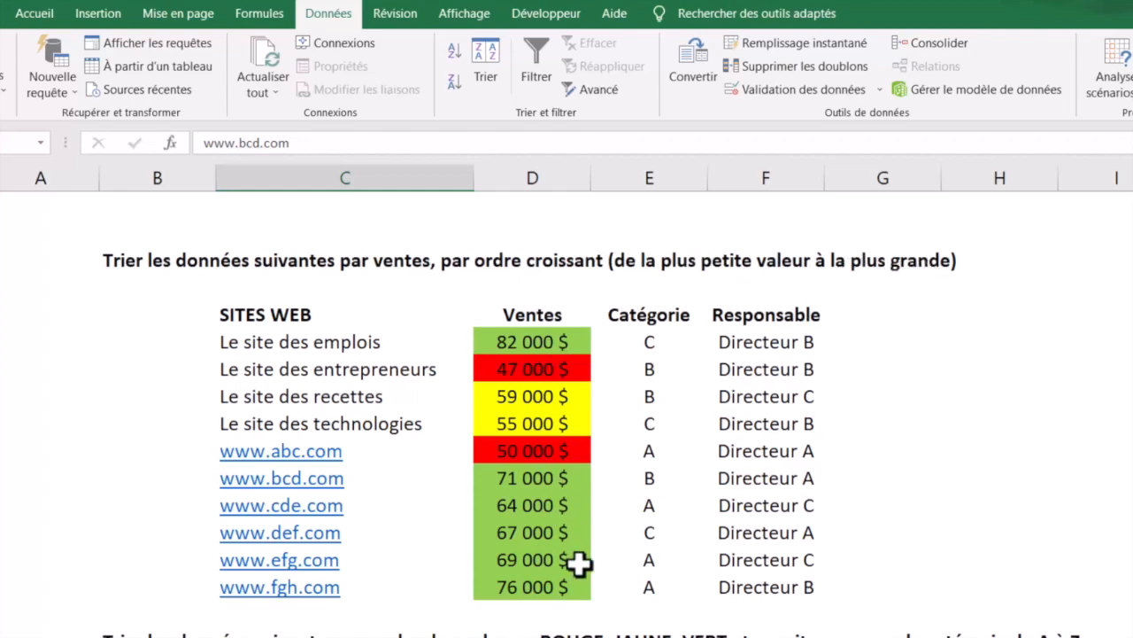
click(518, 422)
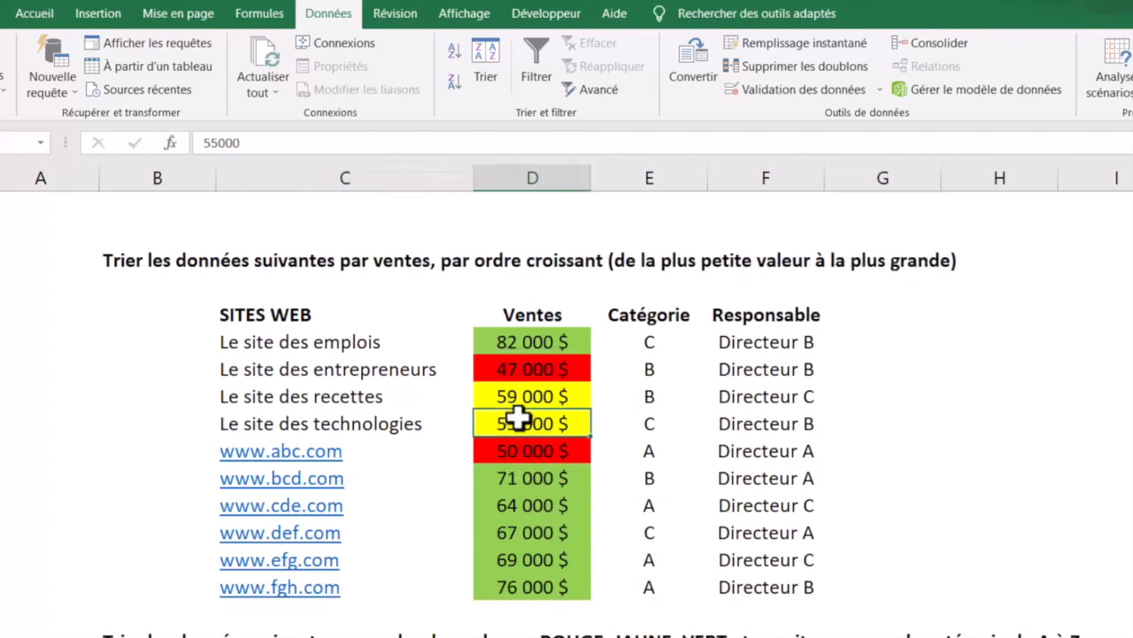
click(485, 63)
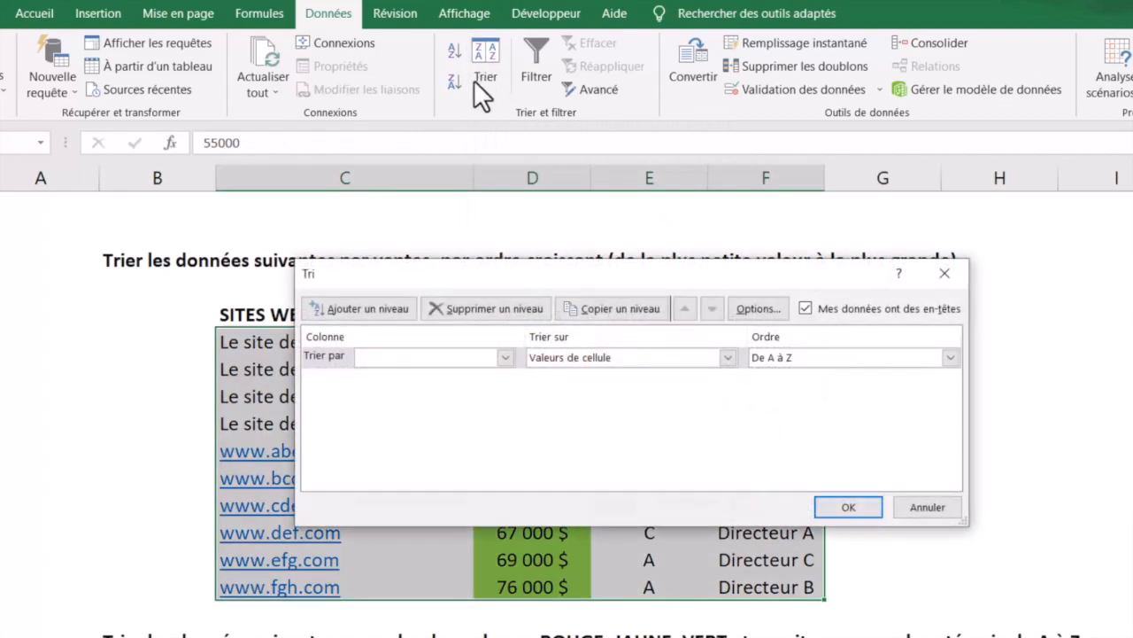
click(505, 357)
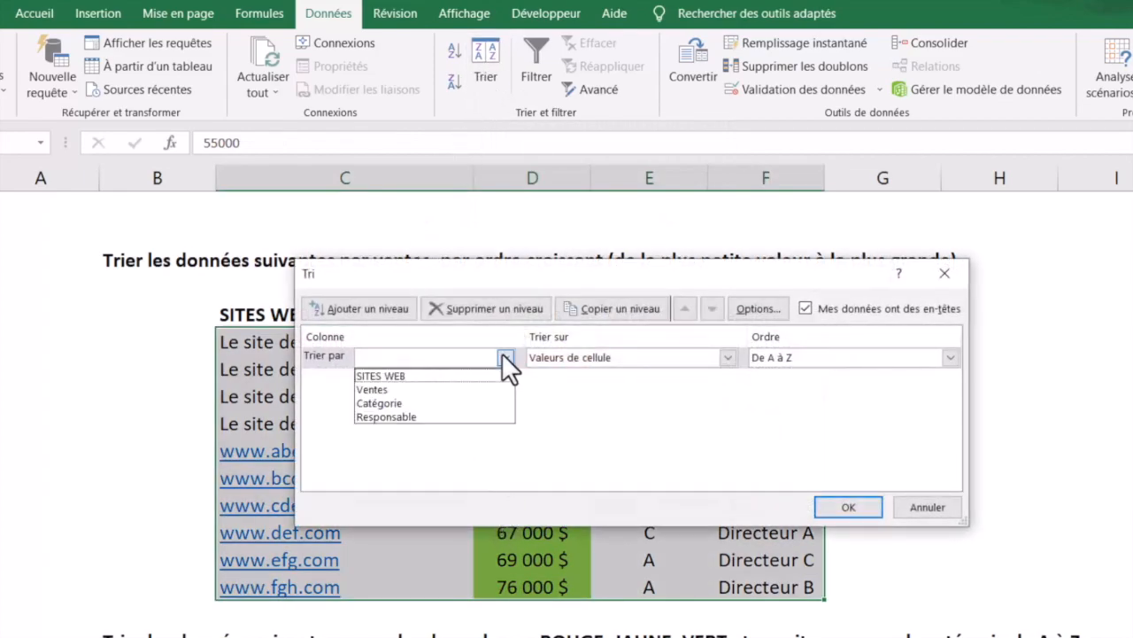
click(449, 389)
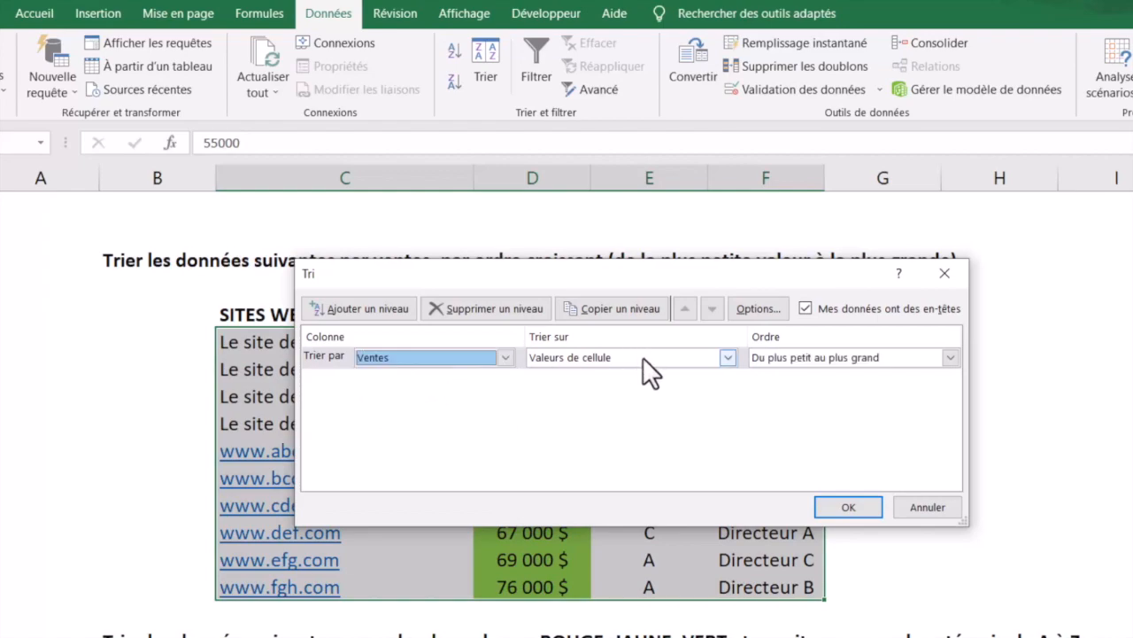
click(727, 358)
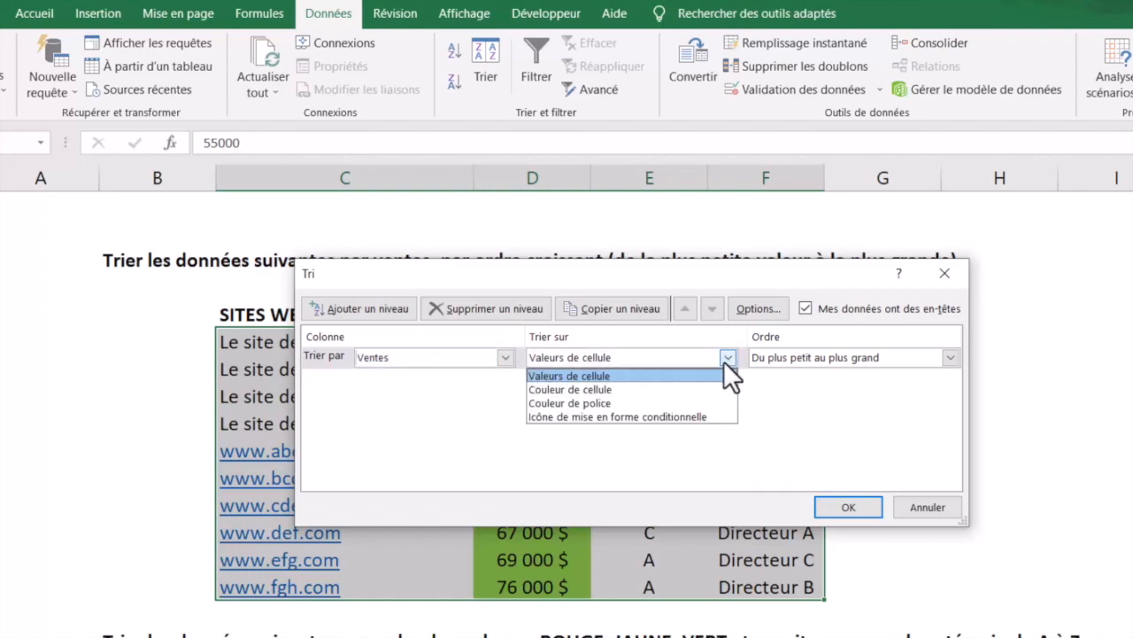
click(591, 375)
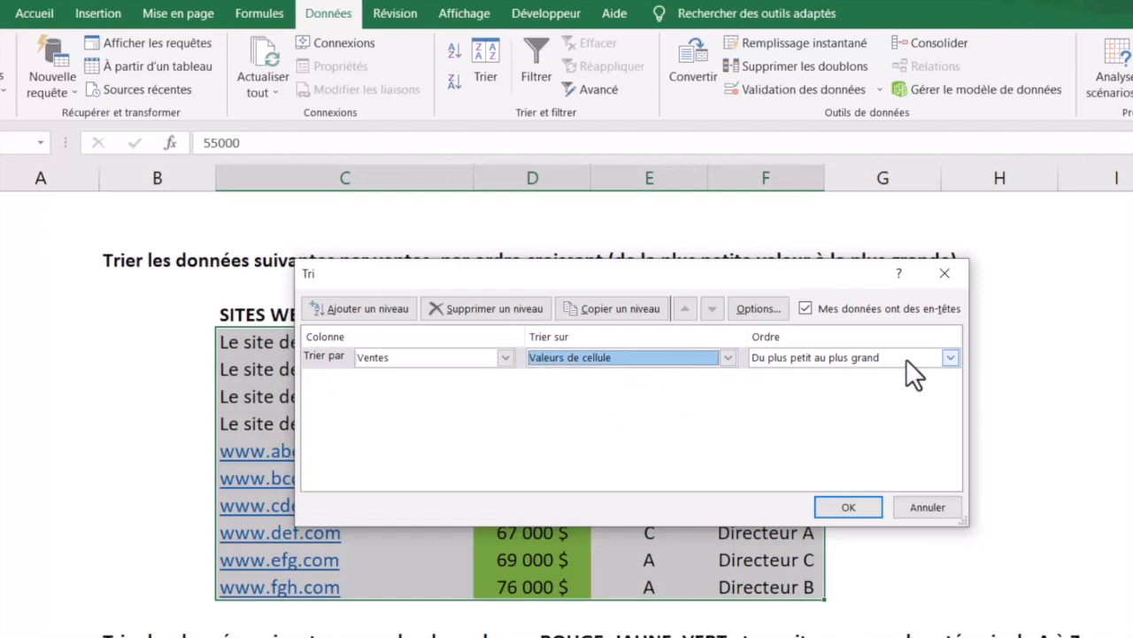
click(948, 358)
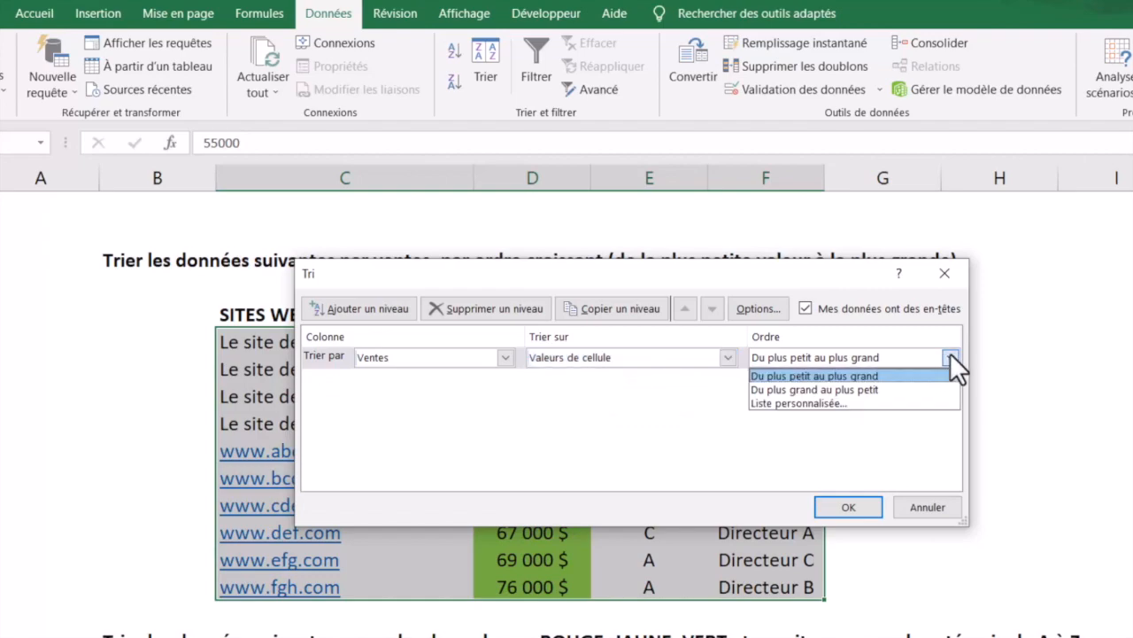
click(815, 375)
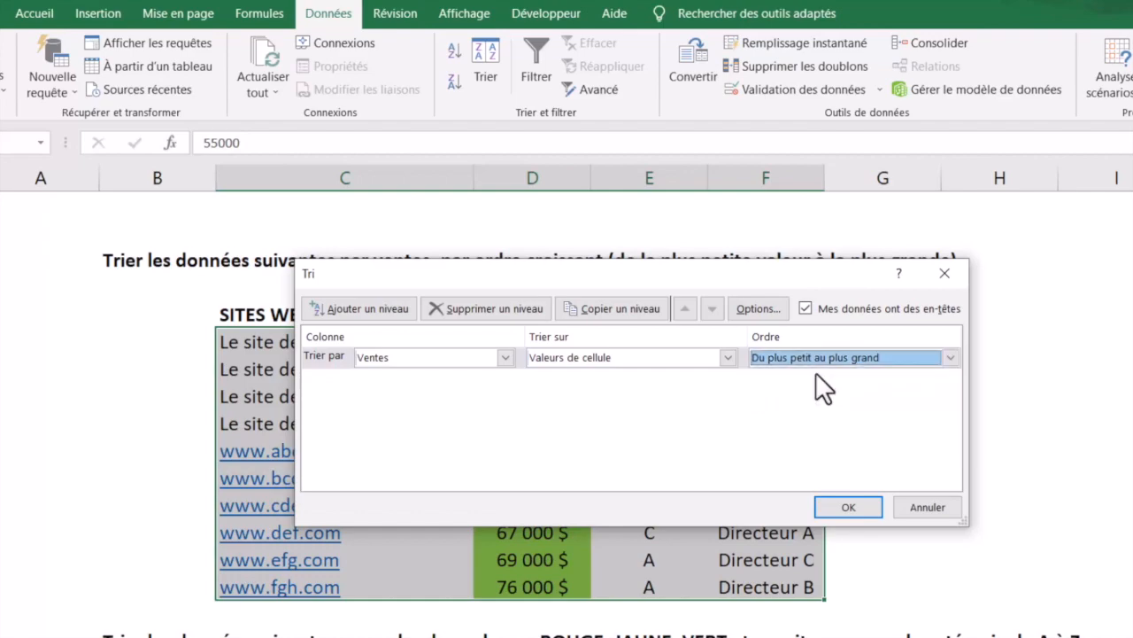
click(845, 506)
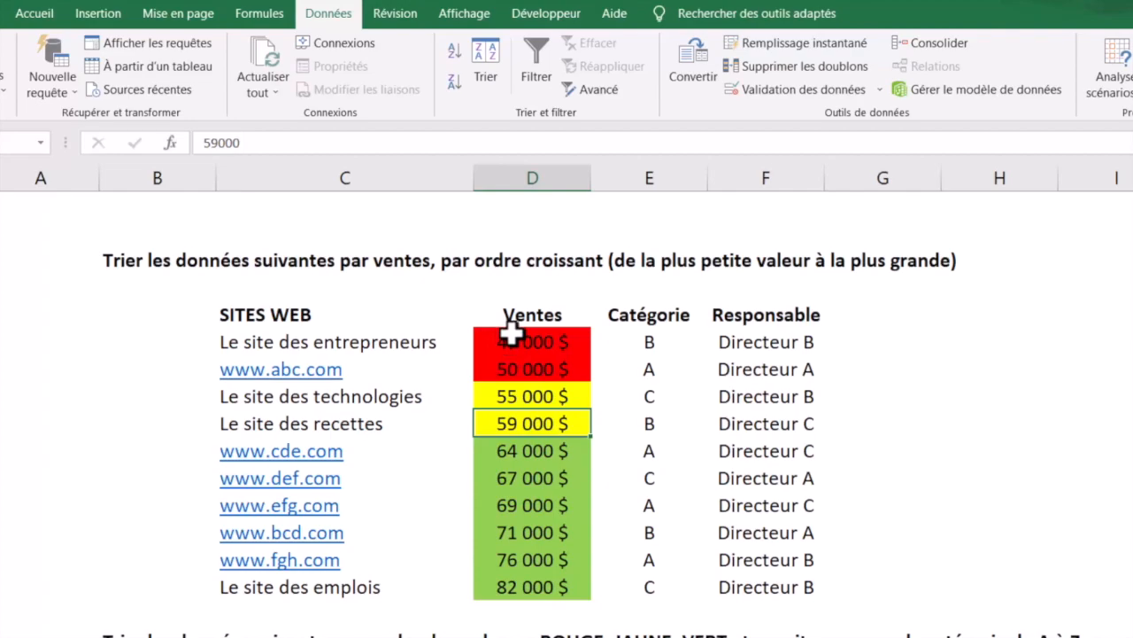
click(529, 588)
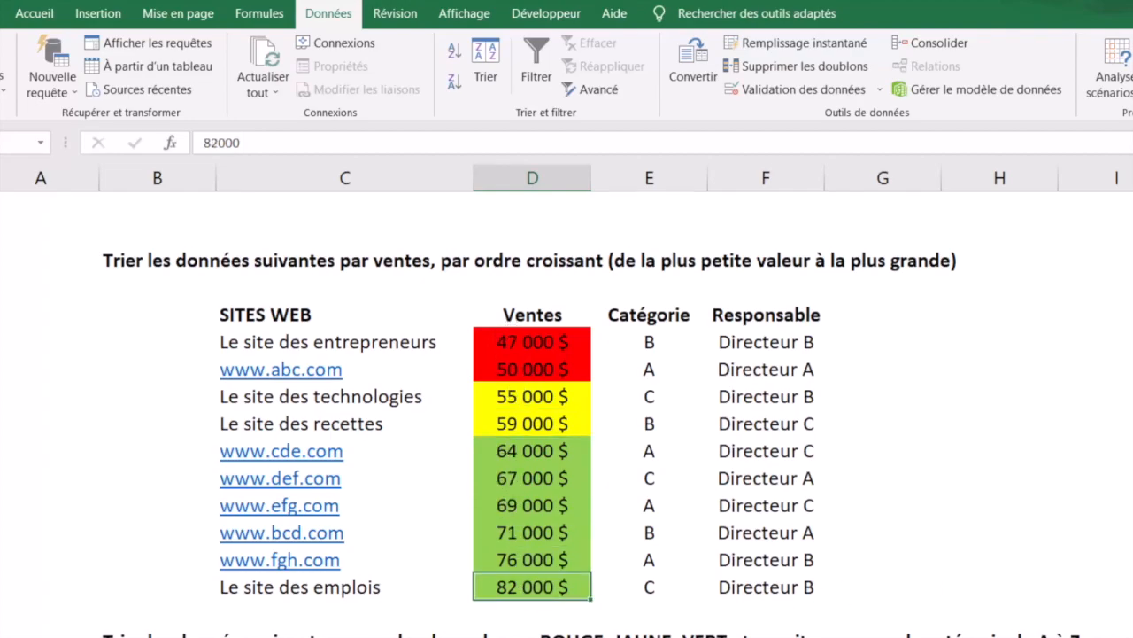
- Begin a custom sort of the table under the colour-order instruction, sorting by Ventes on Couleur de cellule
scroll(566, 399, down, 4)
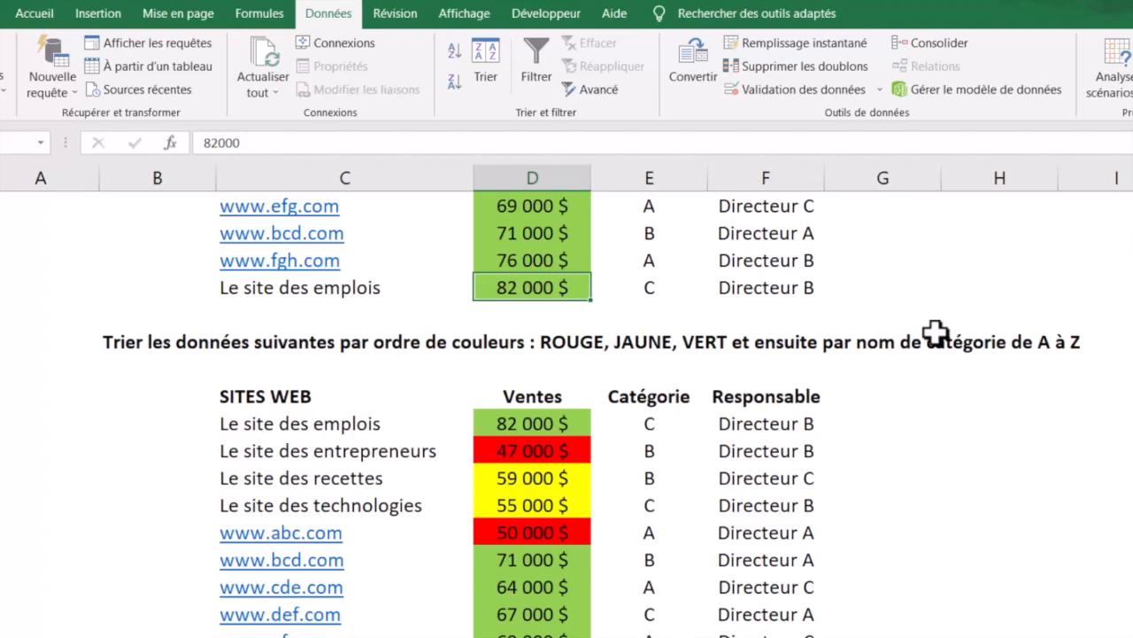
click(342, 480)
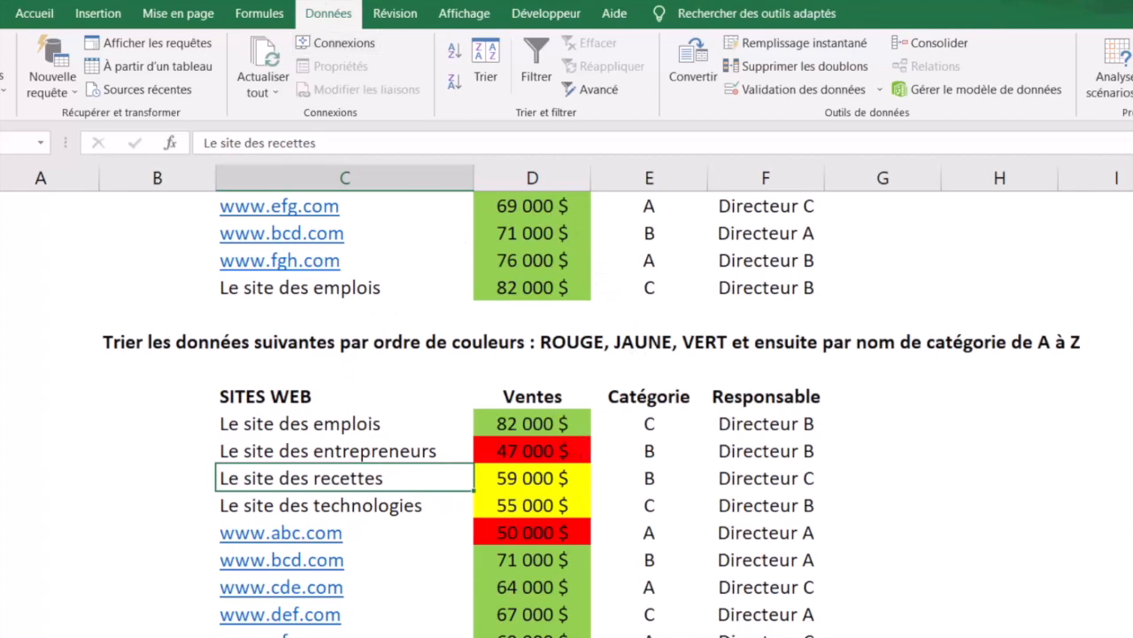
click(490, 55)
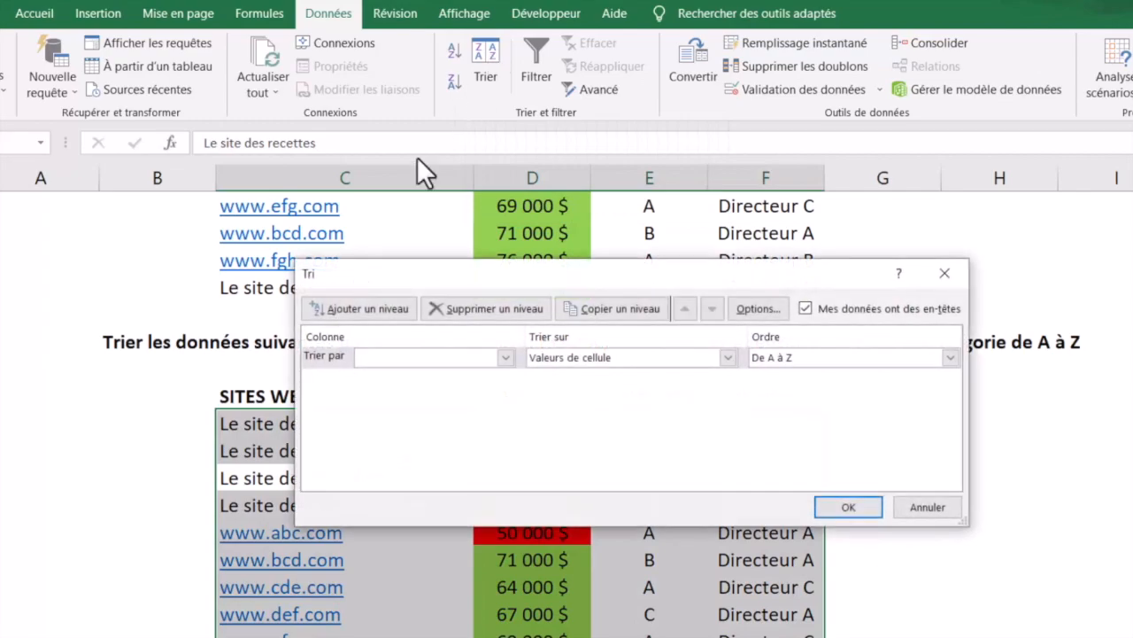
click(505, 357)
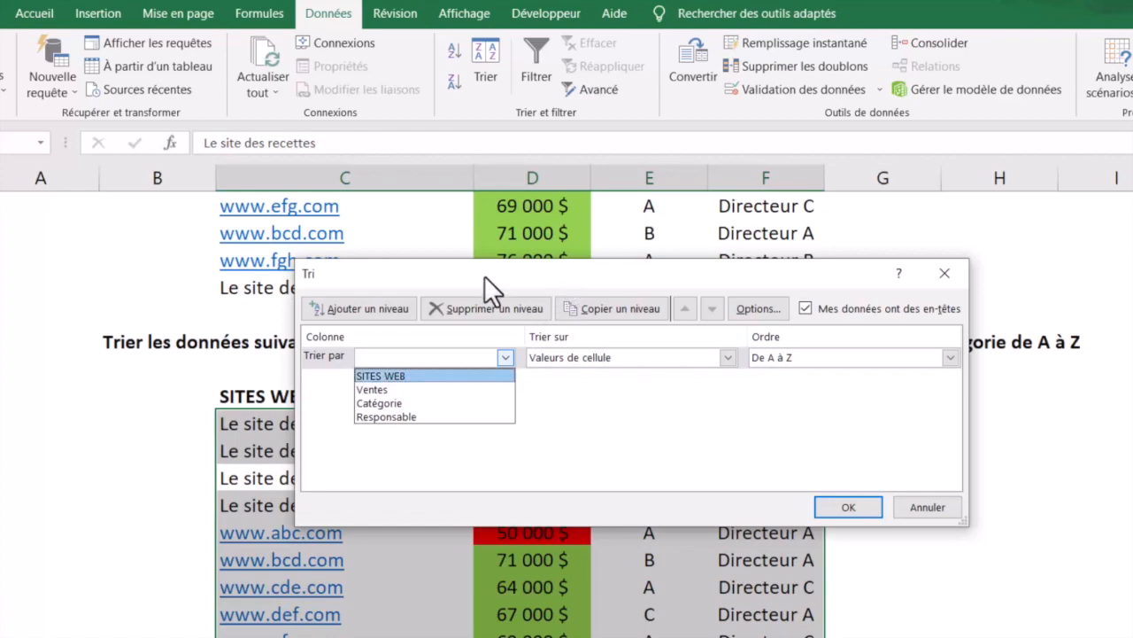
click(397, 390)
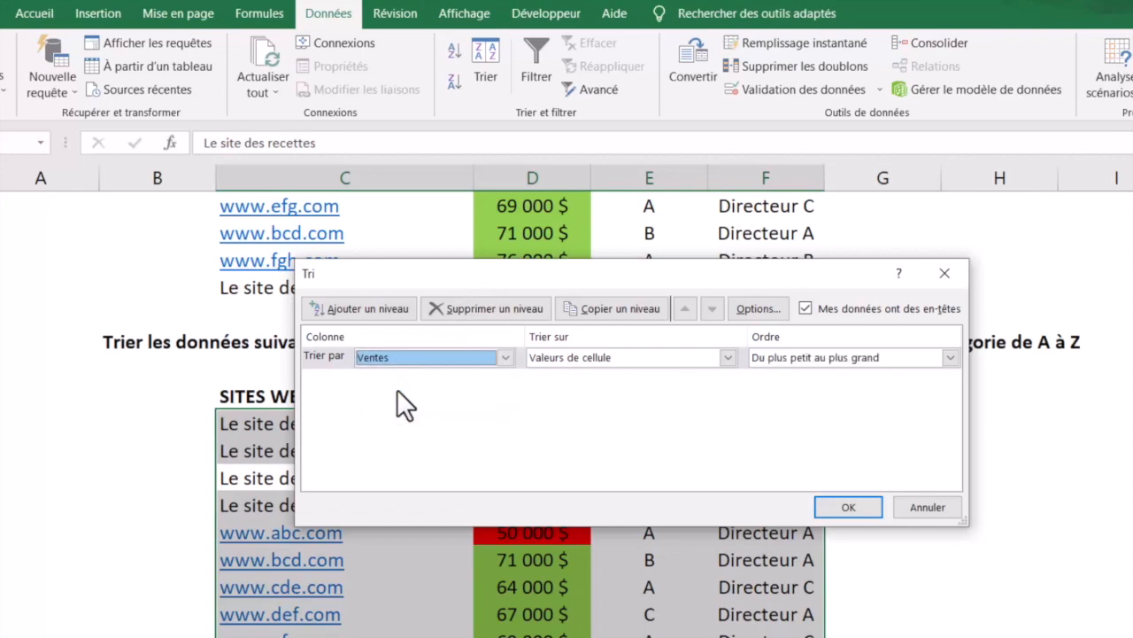
click(722, 357)
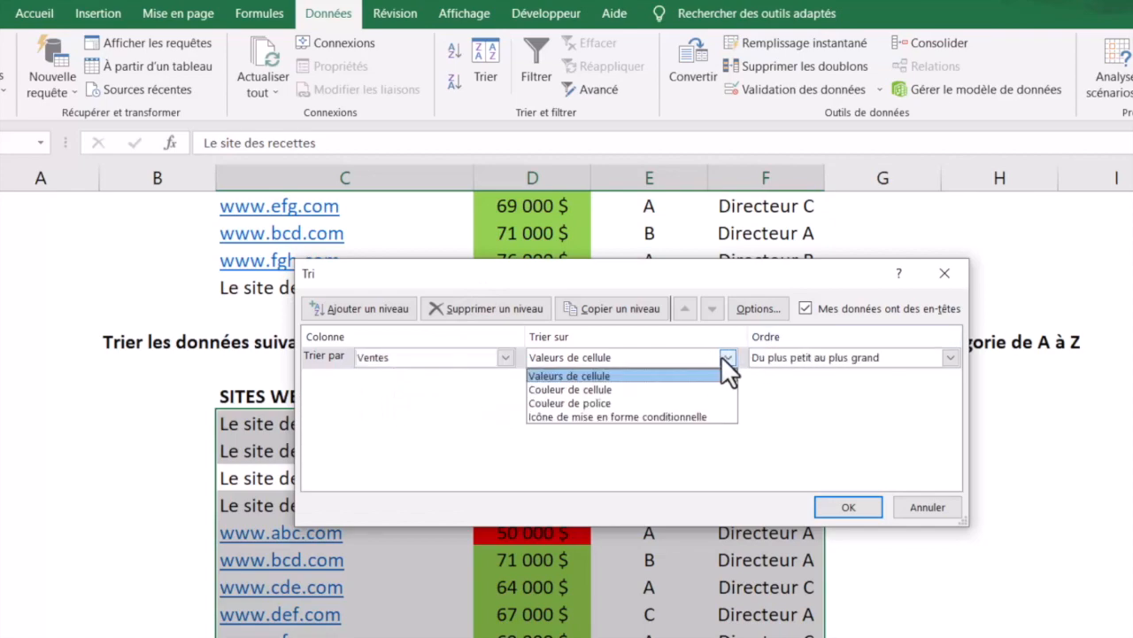
click(557, 389)
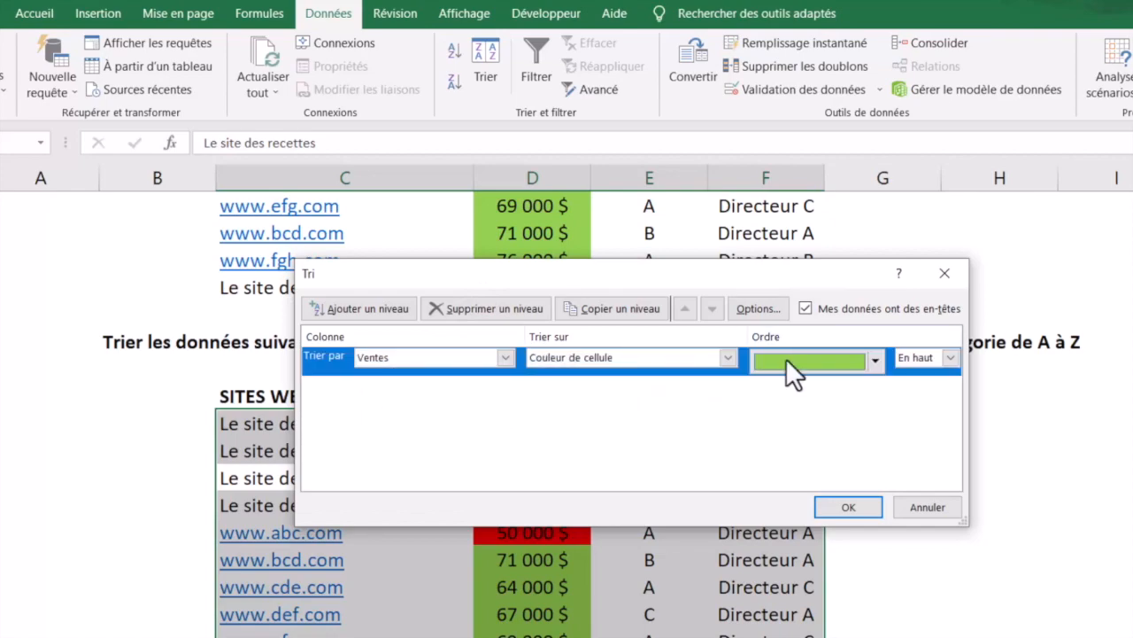
- Move the Sort dialog clear of the instruction line and set the first level to red with position En haut
click(876, 358)
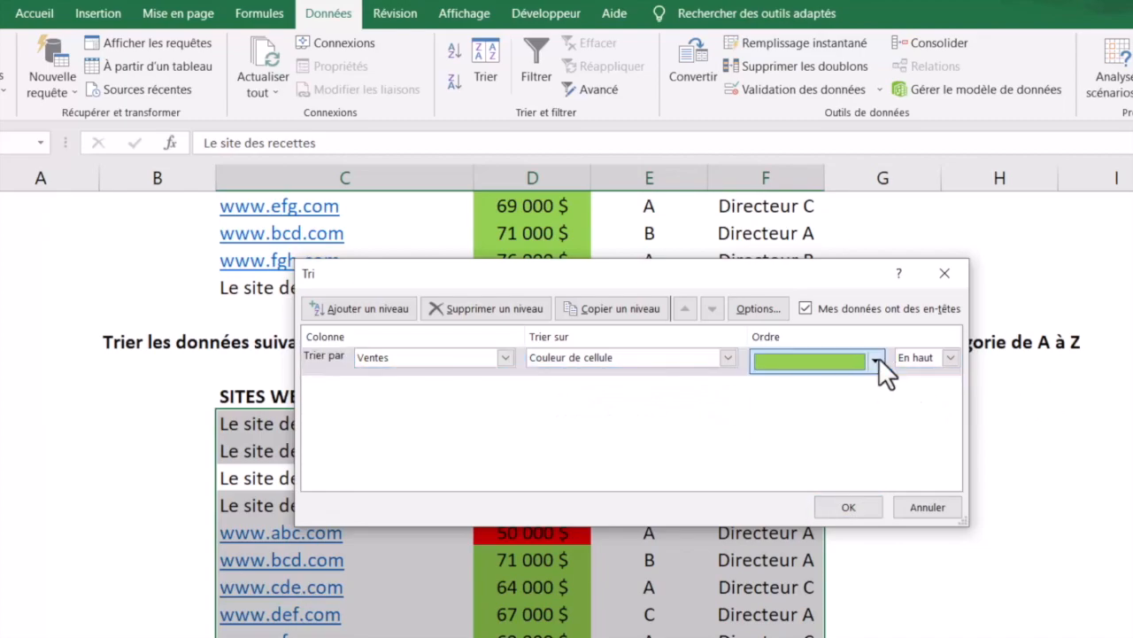
click(862, 294)
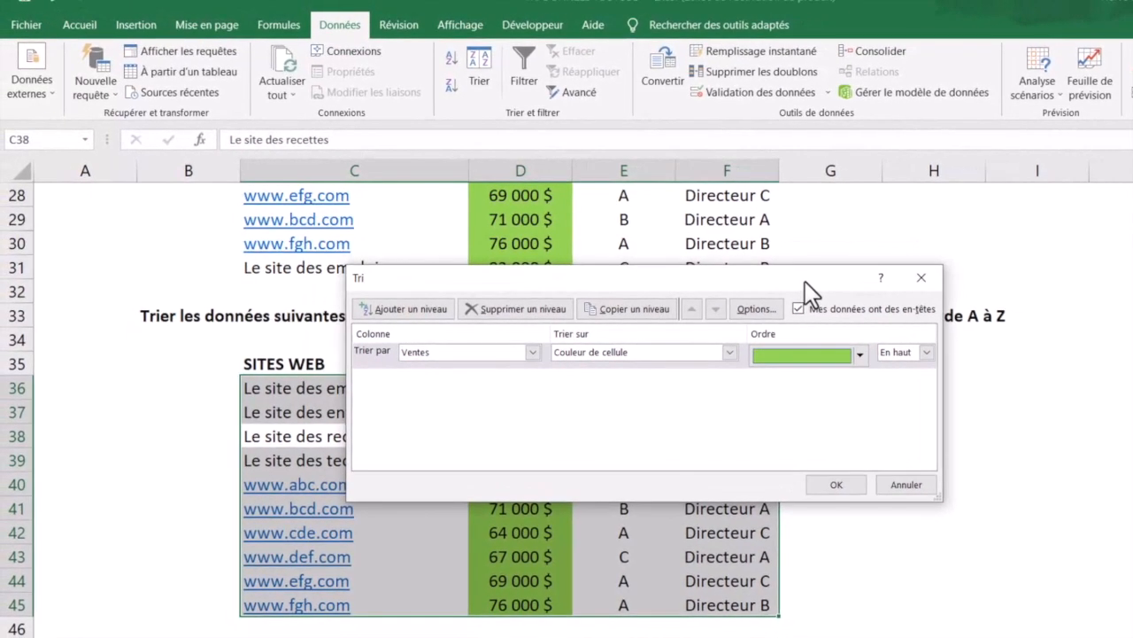
drag(805, 280, 792, 408)
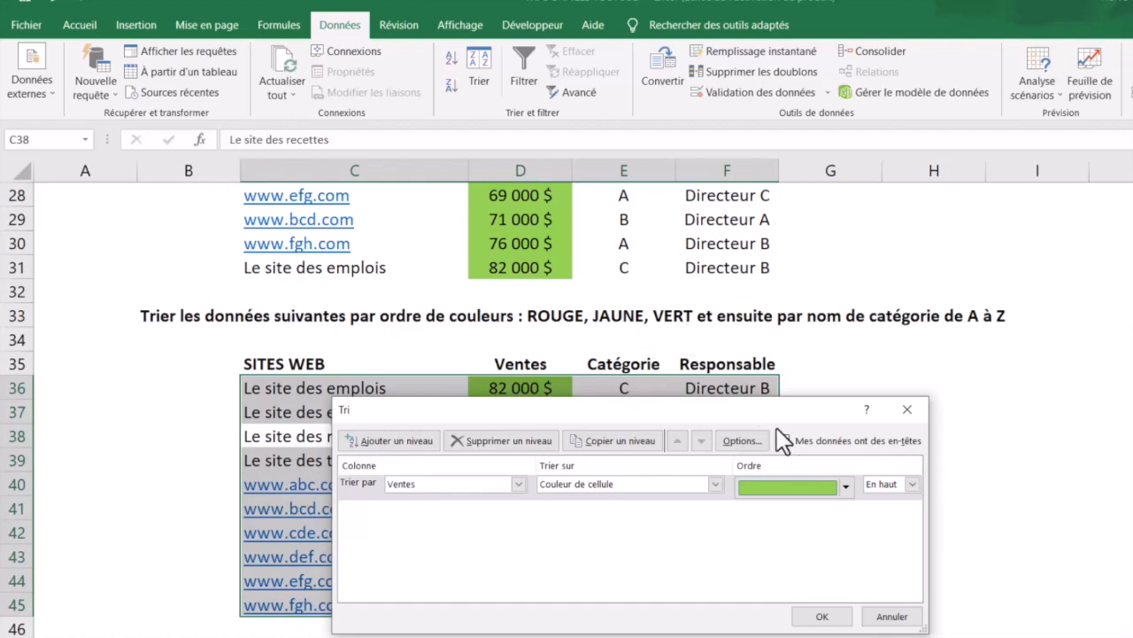
click(843, 487)
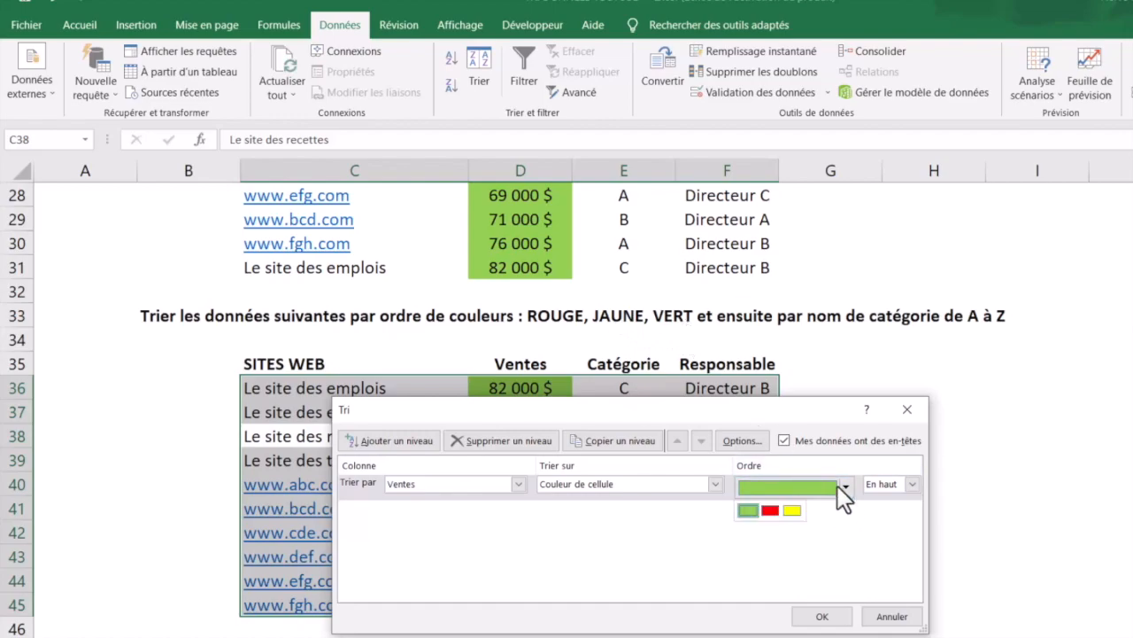
click(770, 511)
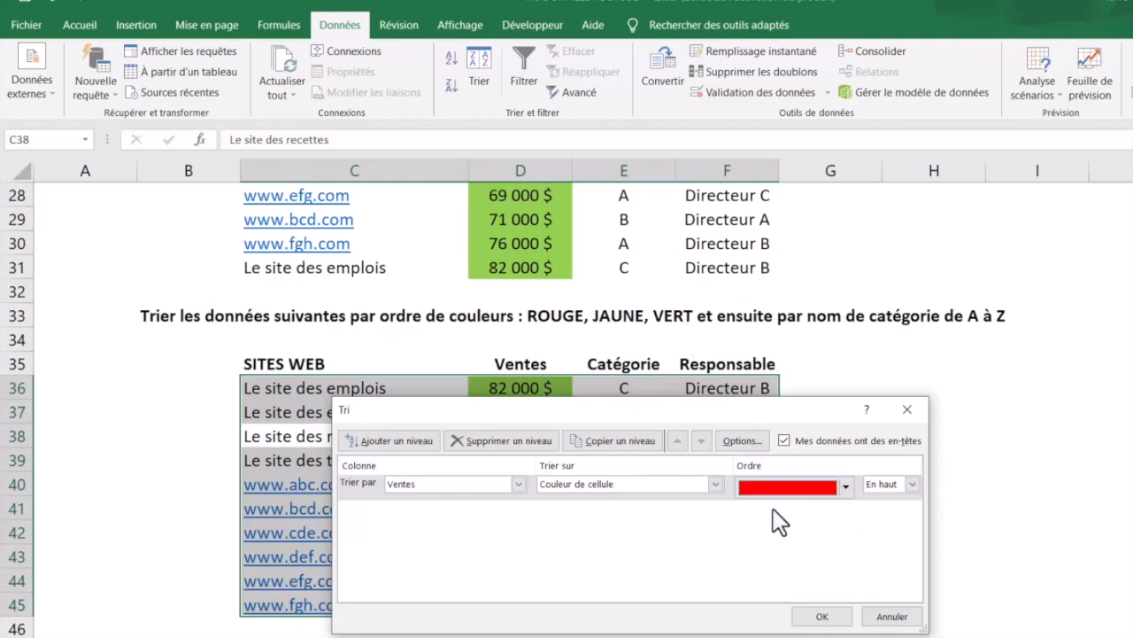
click(911, 483)
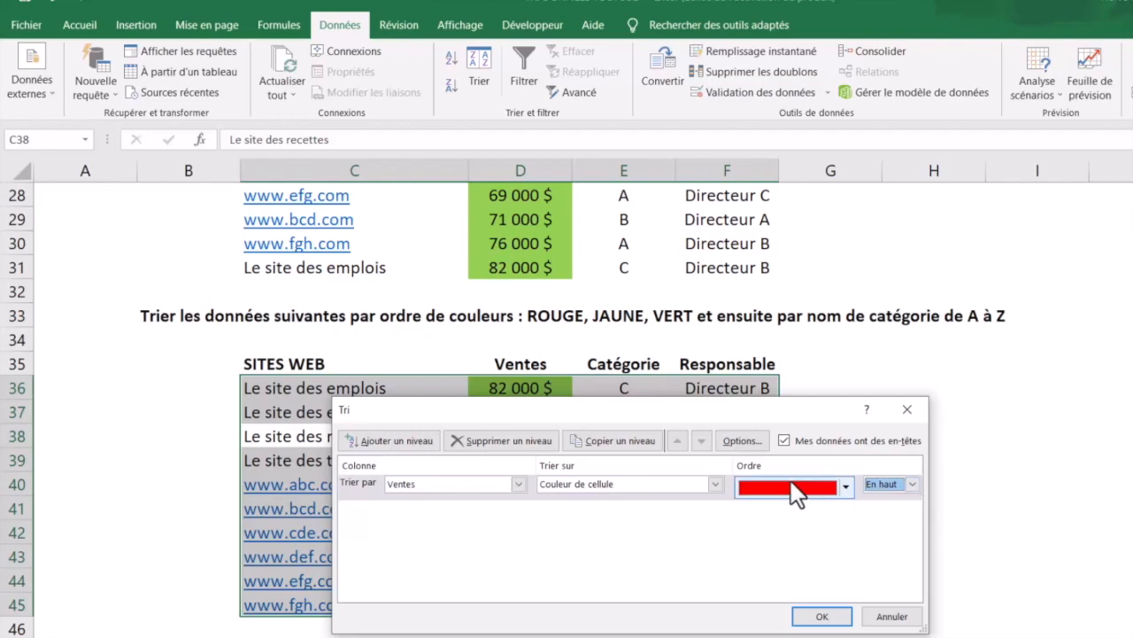
- Add a second sort level on Ventes by Couleur de cellule, with yellow placed En haut
click(409, 440)
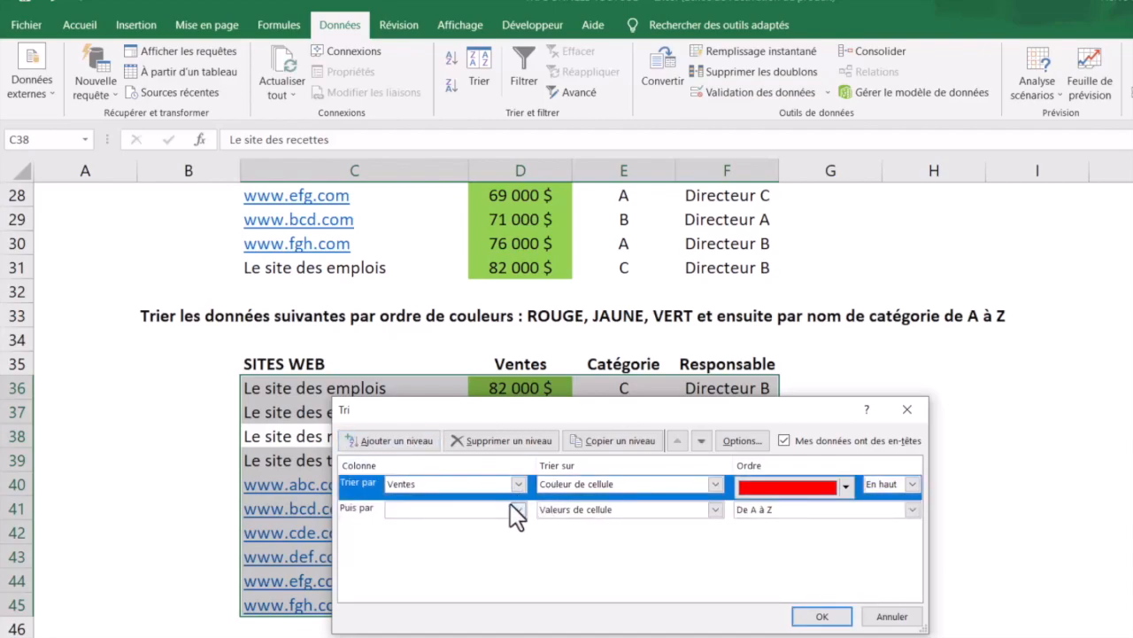
click(518, 510)
click(423, 539)
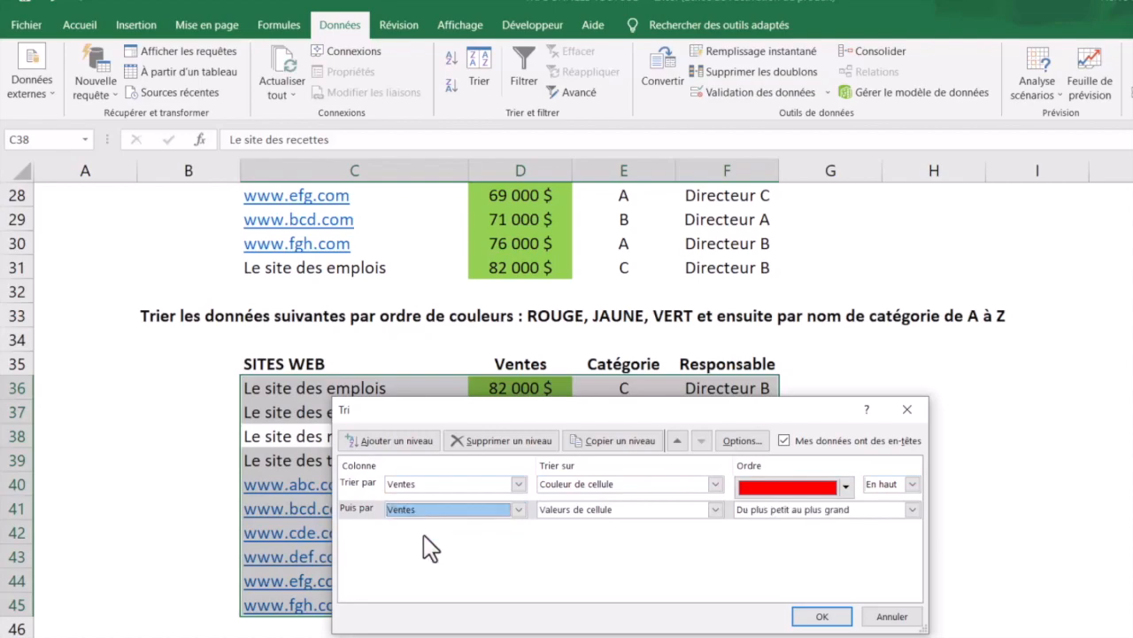
click(719, 510)
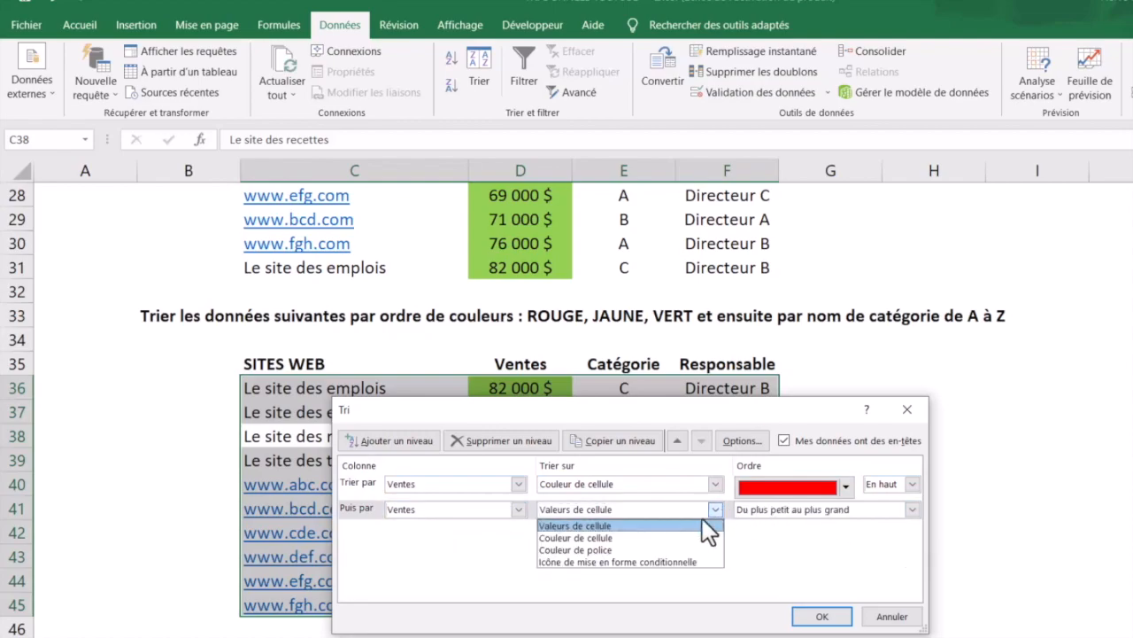
click(620, 537)
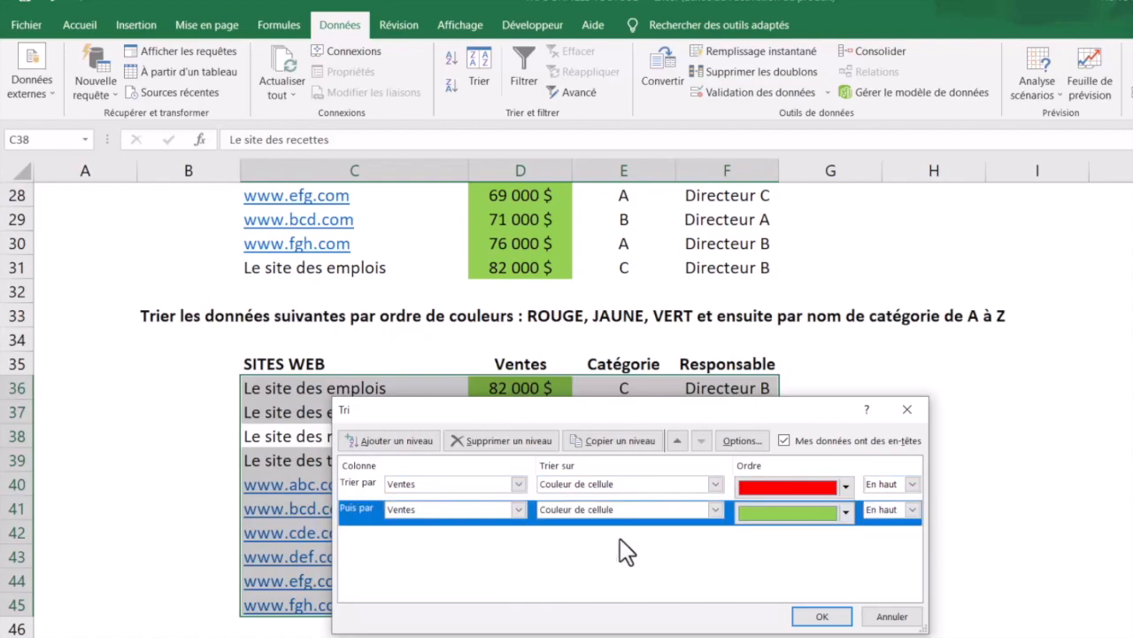
click(843, 514)
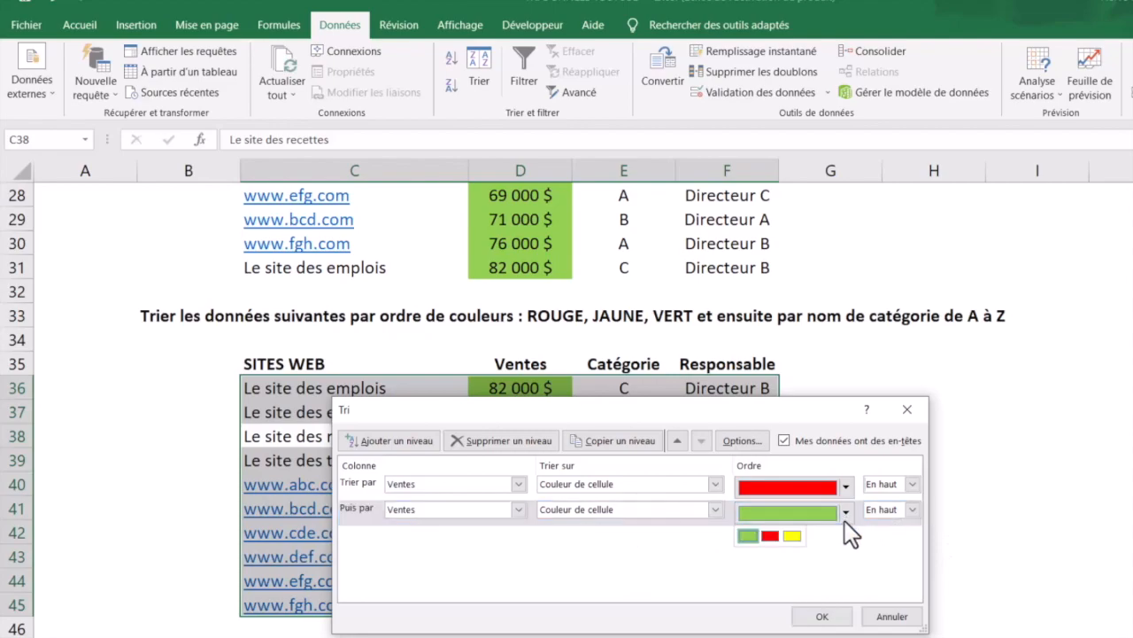
click(791, 537)
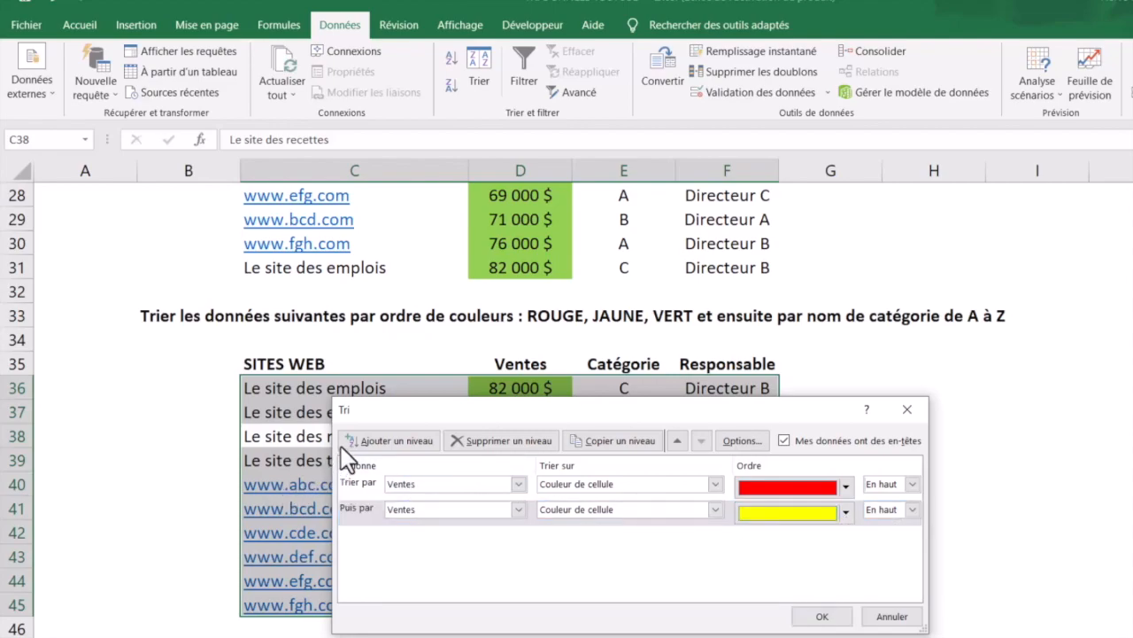
- Add a third sort level on Ventes by Couleur de cellule, with green placed En haut
click(380, 437)
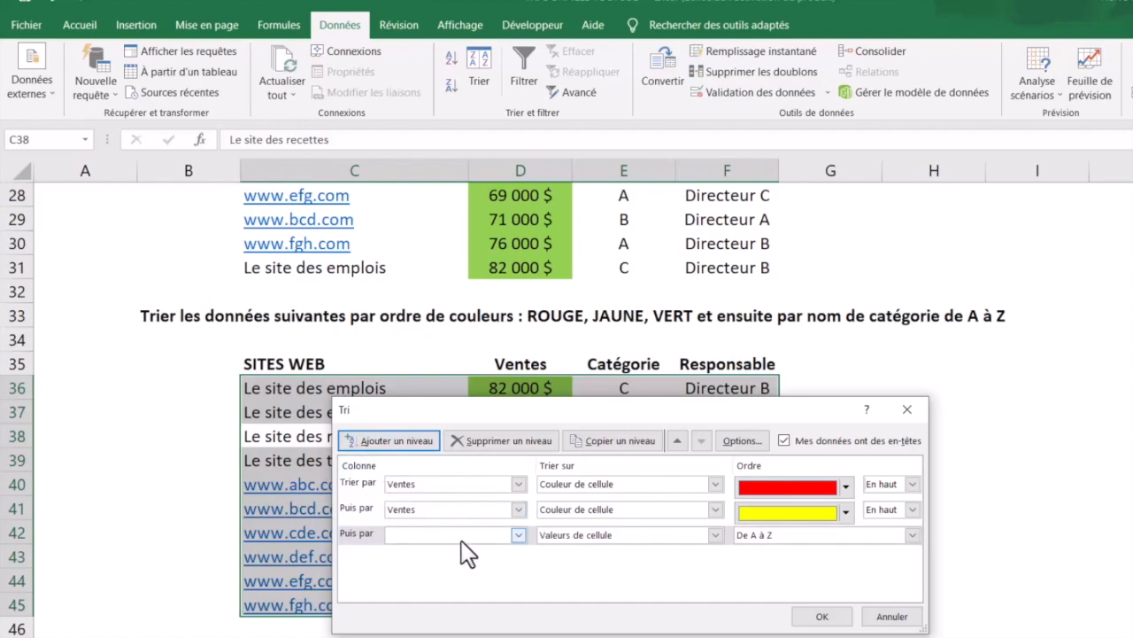
click(517, 534)
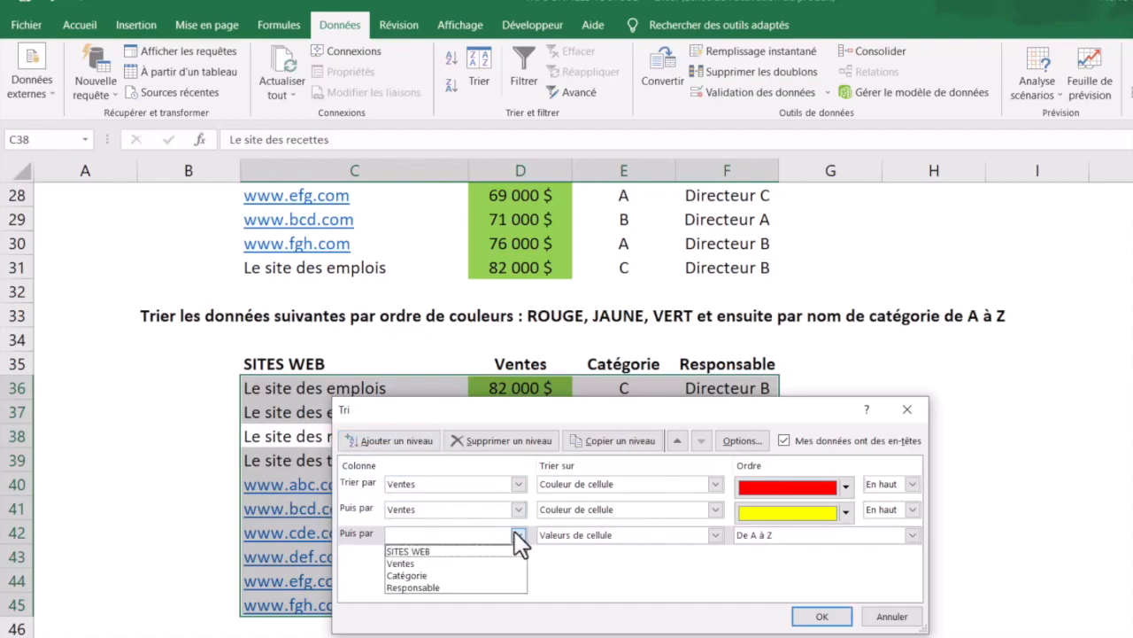
click(454, 567)
click(712, 534)
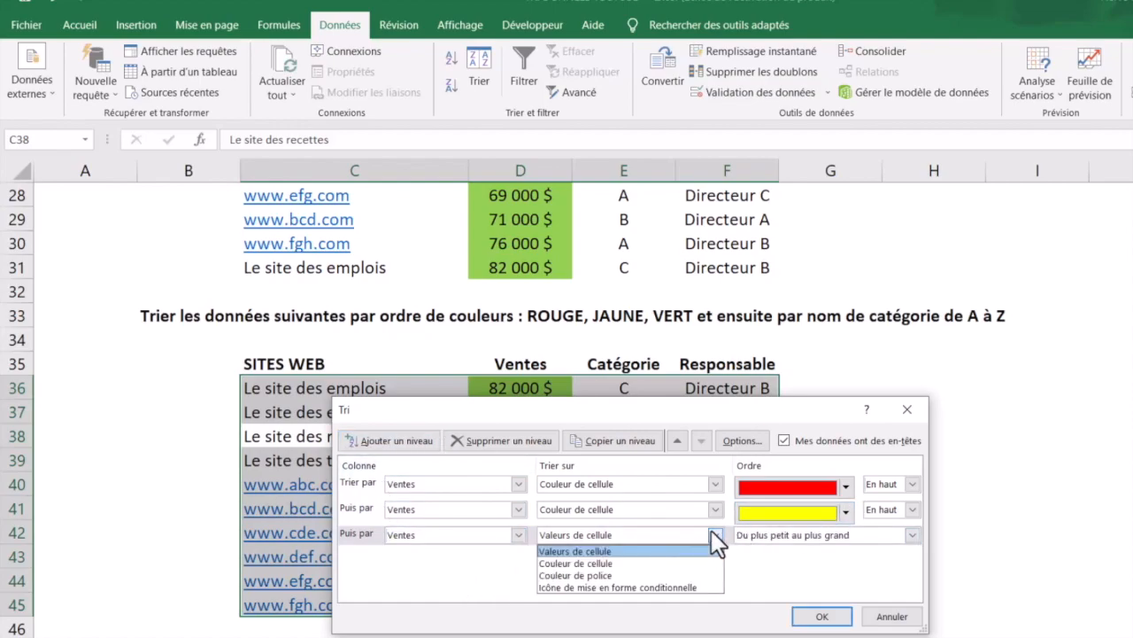
click(675, 560)
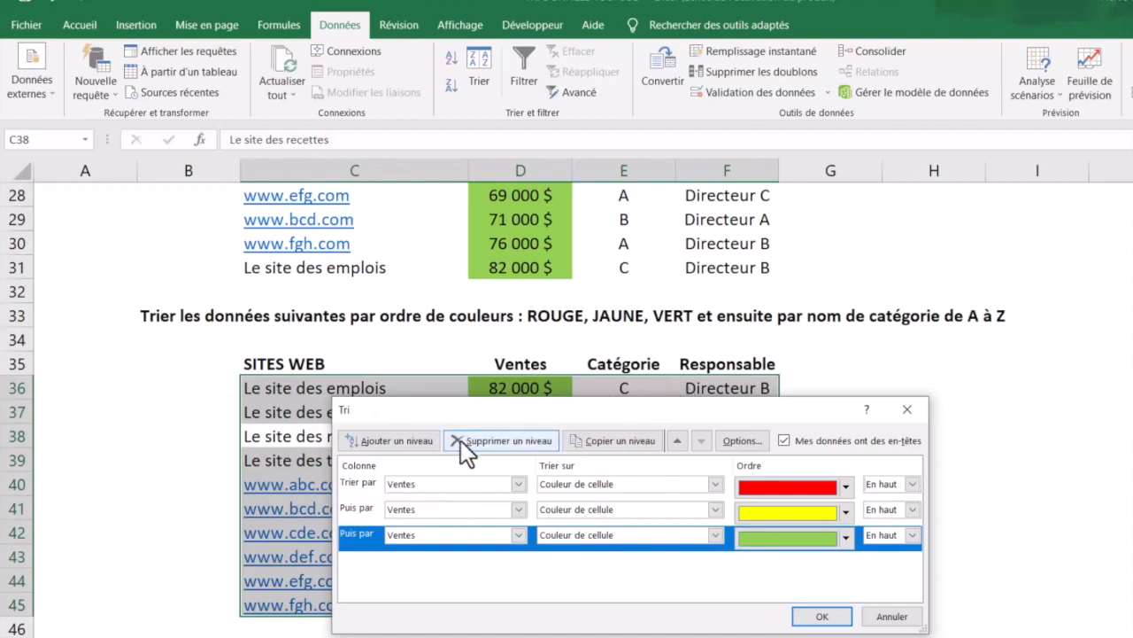
- Add a fourth sort level on Catégorie by Valeurs de cellule, De A à Z, and apply the multi-level sort
click(380, 441)
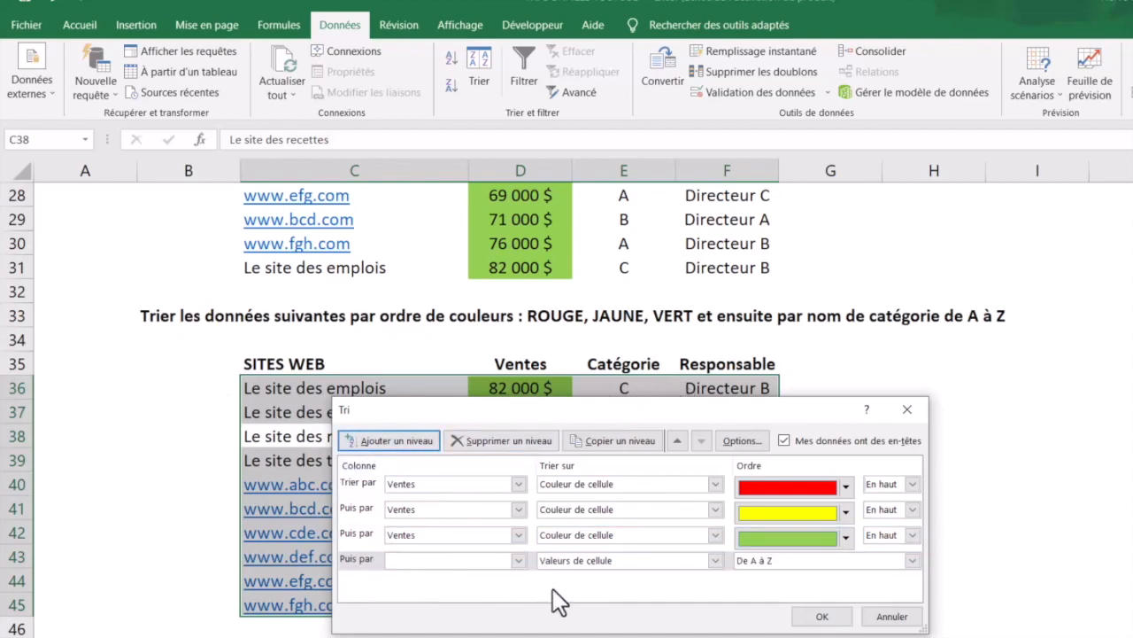
click(519, 561)
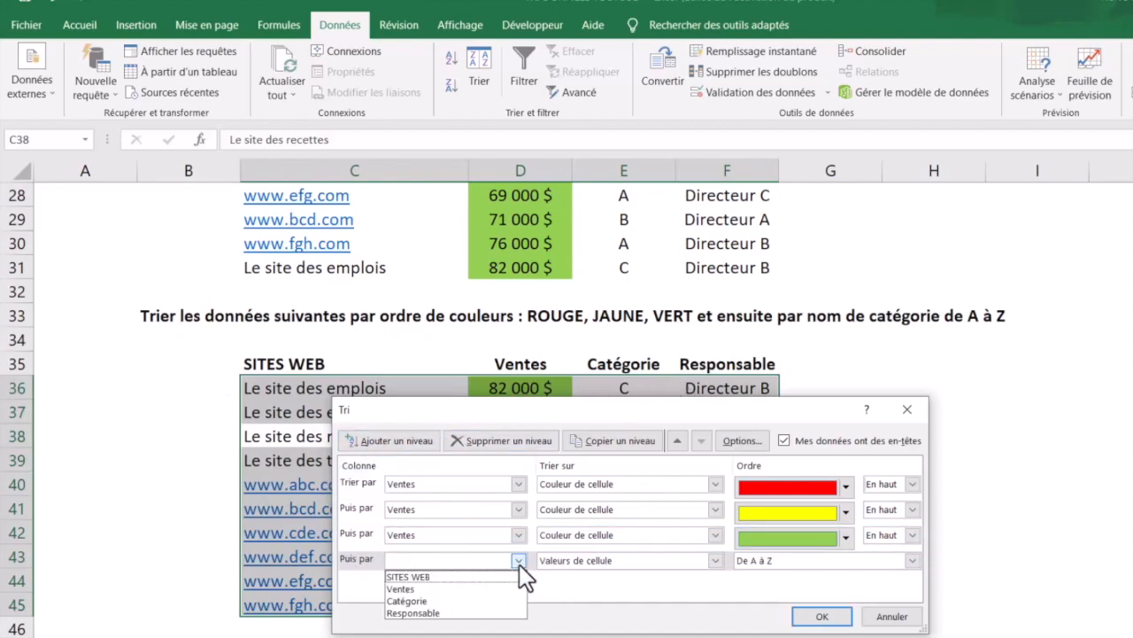
click(412, 601)
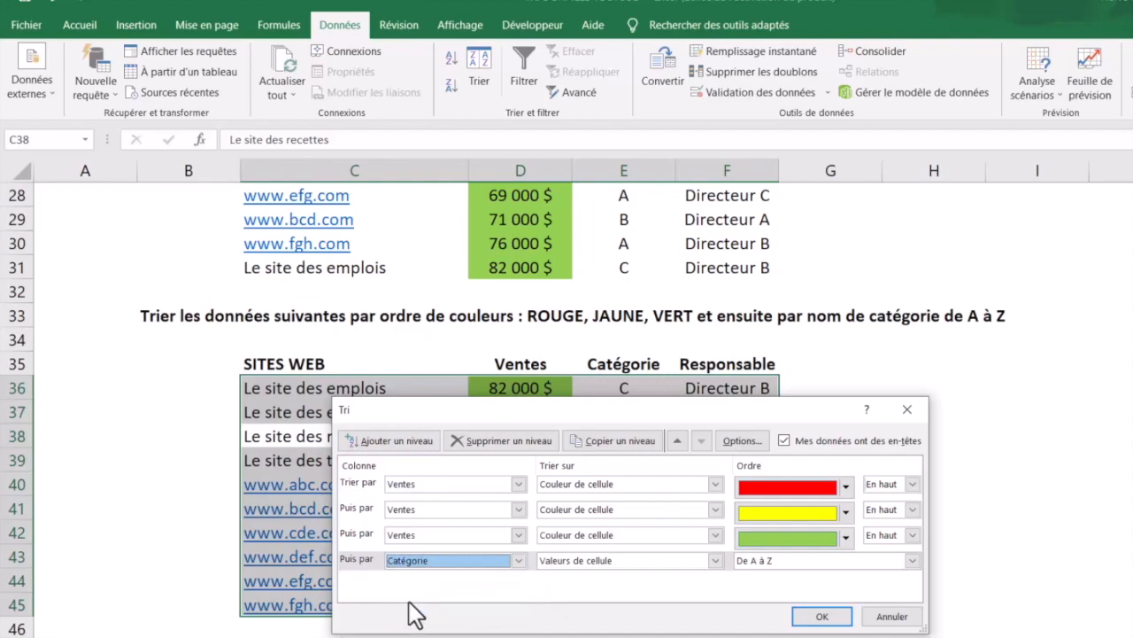
click(720, 560)
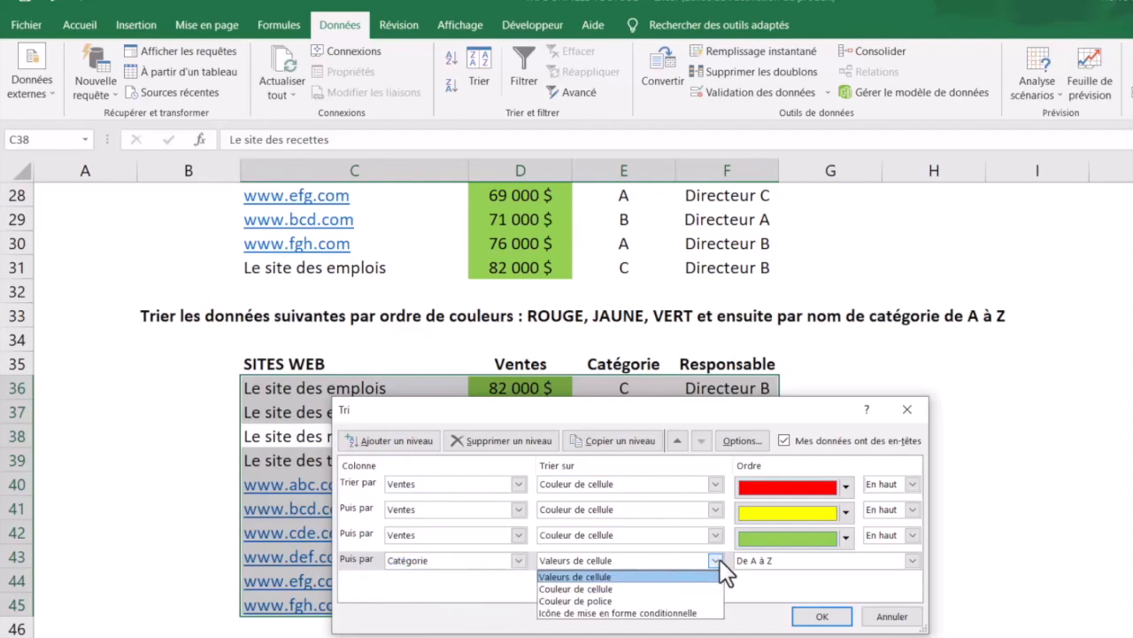
click(629, 577)
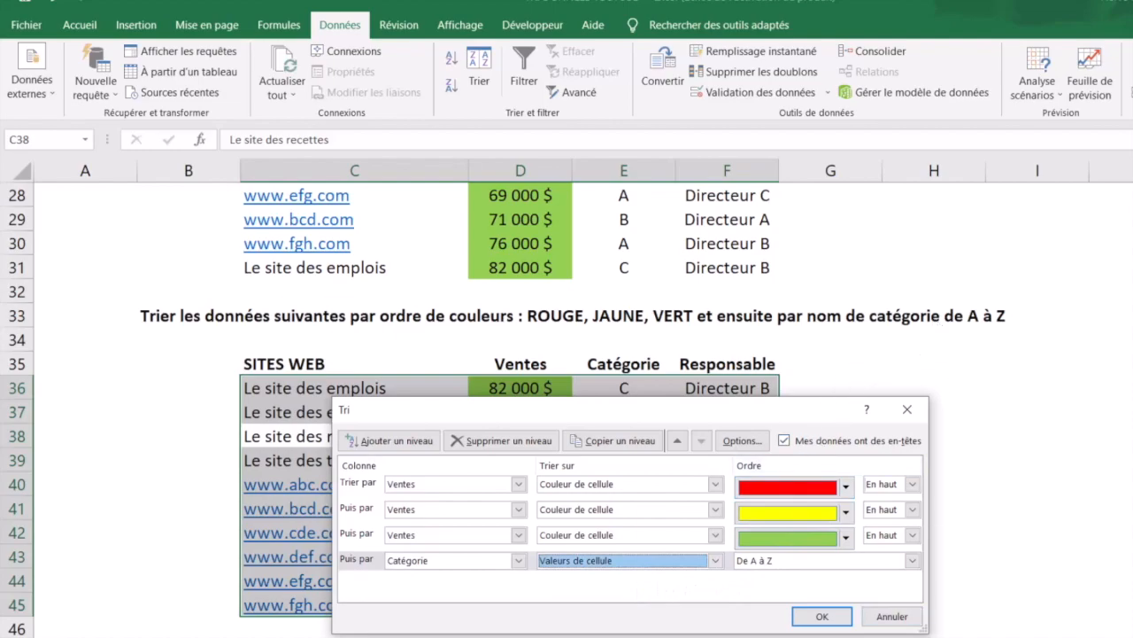
click(821, 616)
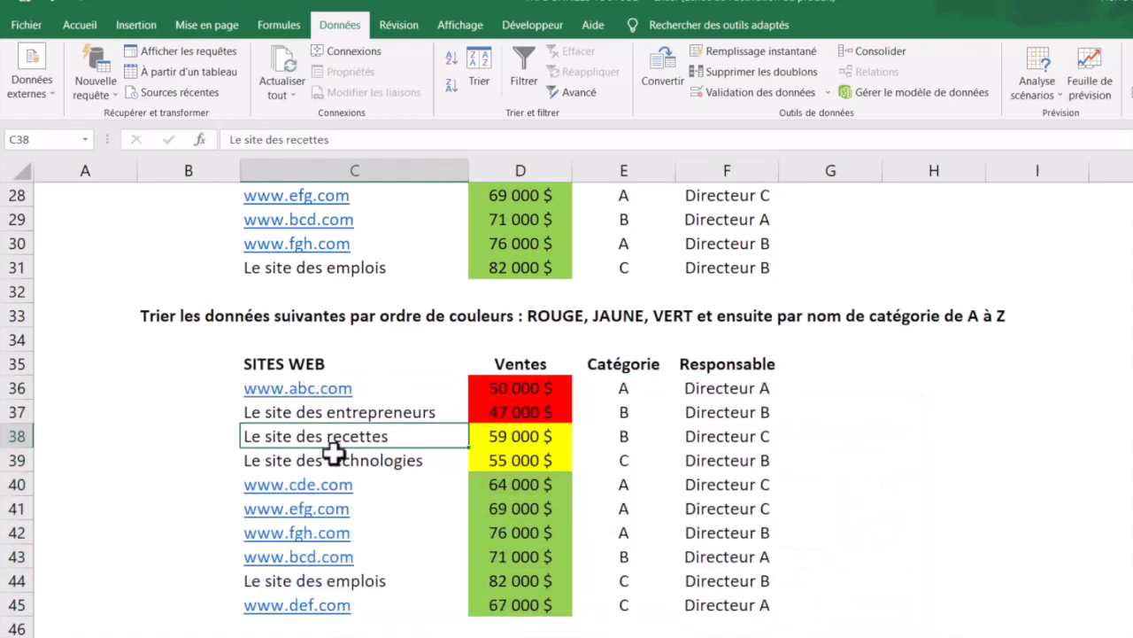
- Examine the colour order in the Ventes column and the category order within each colour group of the sorted table
drag(501, 389, 505, 599)
mouse_move(545, 391)
mouse_down()
mouse_move(544, 433)
mouse_move(541, 409)
mouse_up()
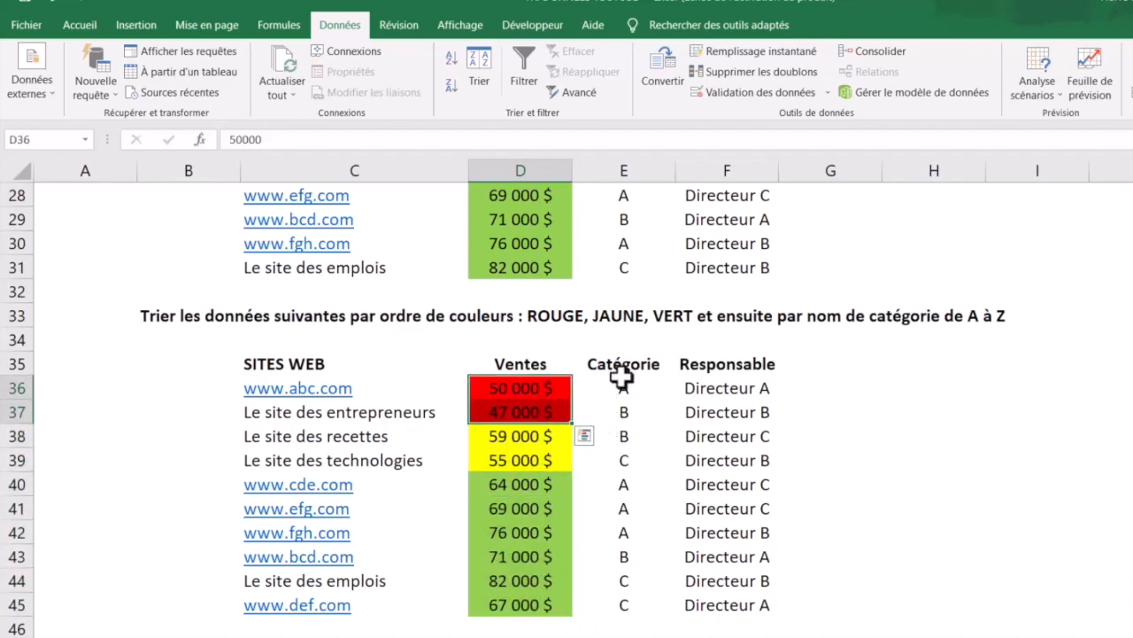
drag(623, 382, 629, 460)
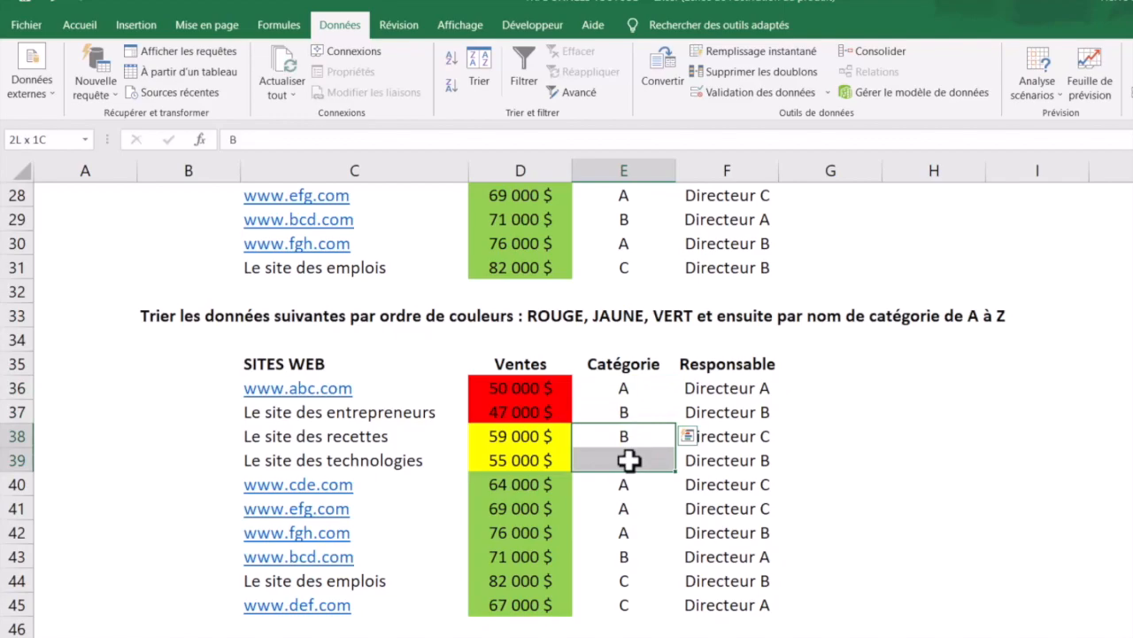
drag(625, 483, 607, 598)
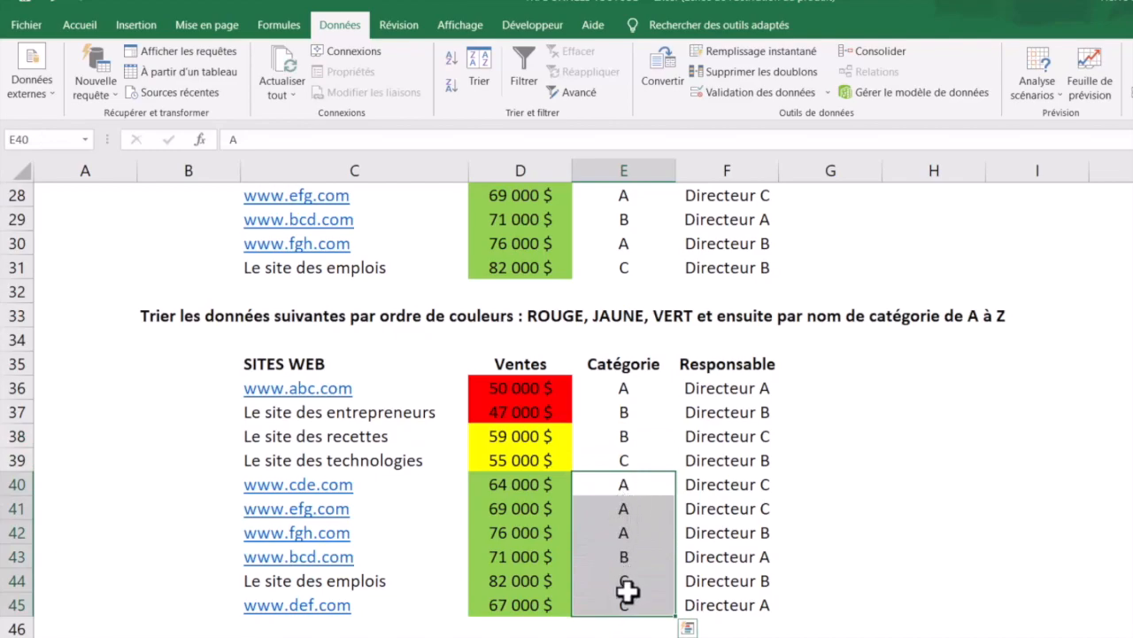
click(841, 489)
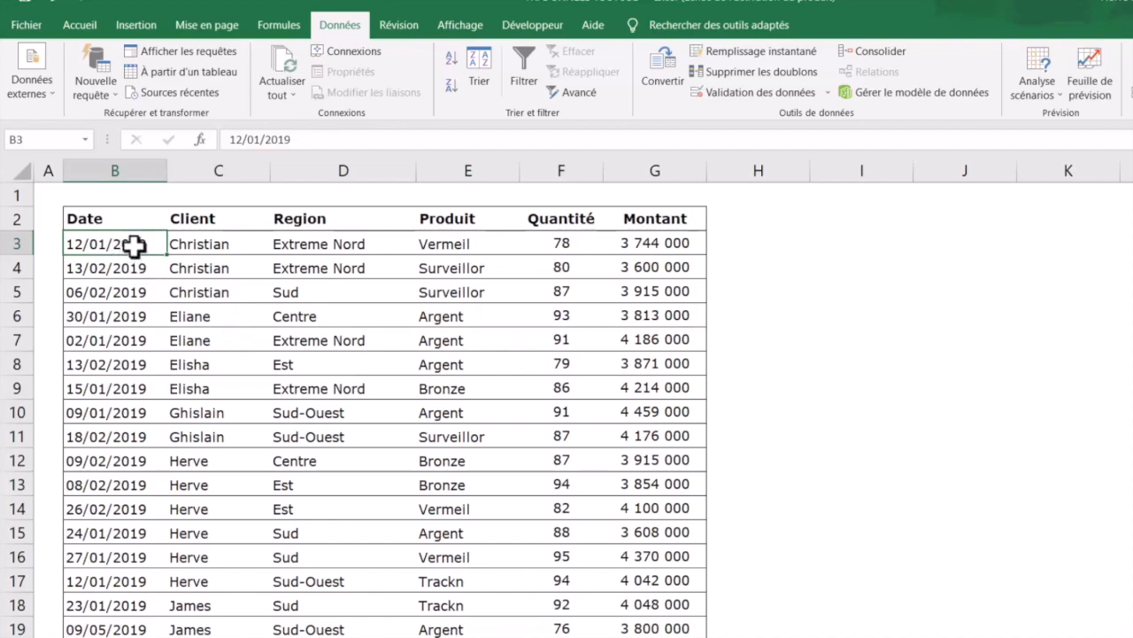
- Sort the table on the TRI & Sous-totaux sheet by Date, du plus ancien au plus récent, and review its rows
click(152, 220)
click(140, 244)
right_click(140, 244)
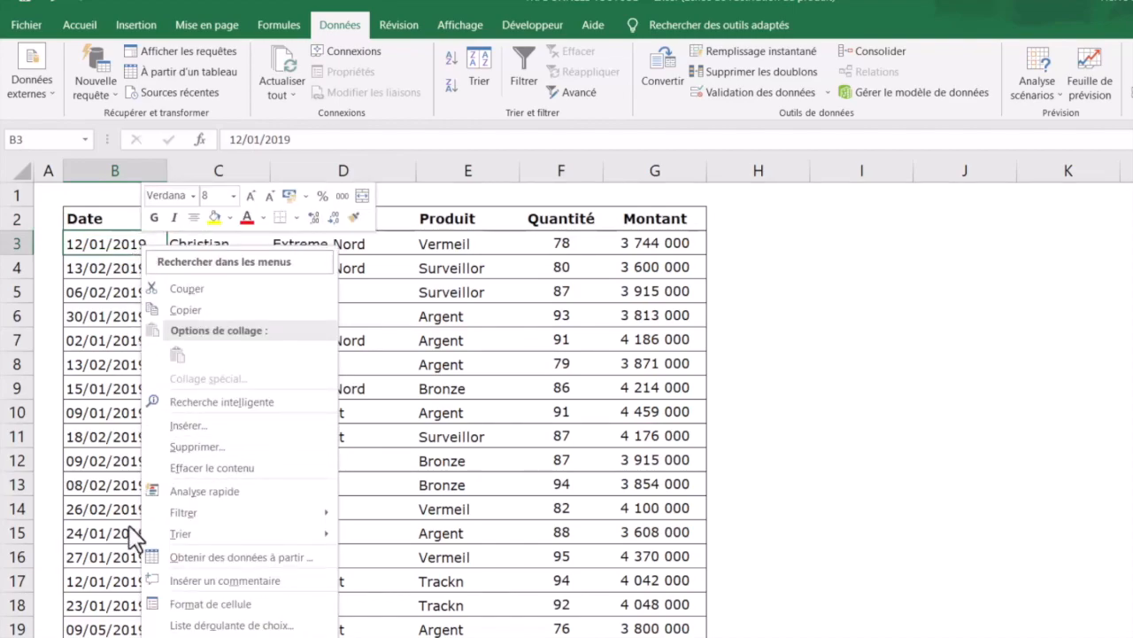
mouse_move(289, 531)
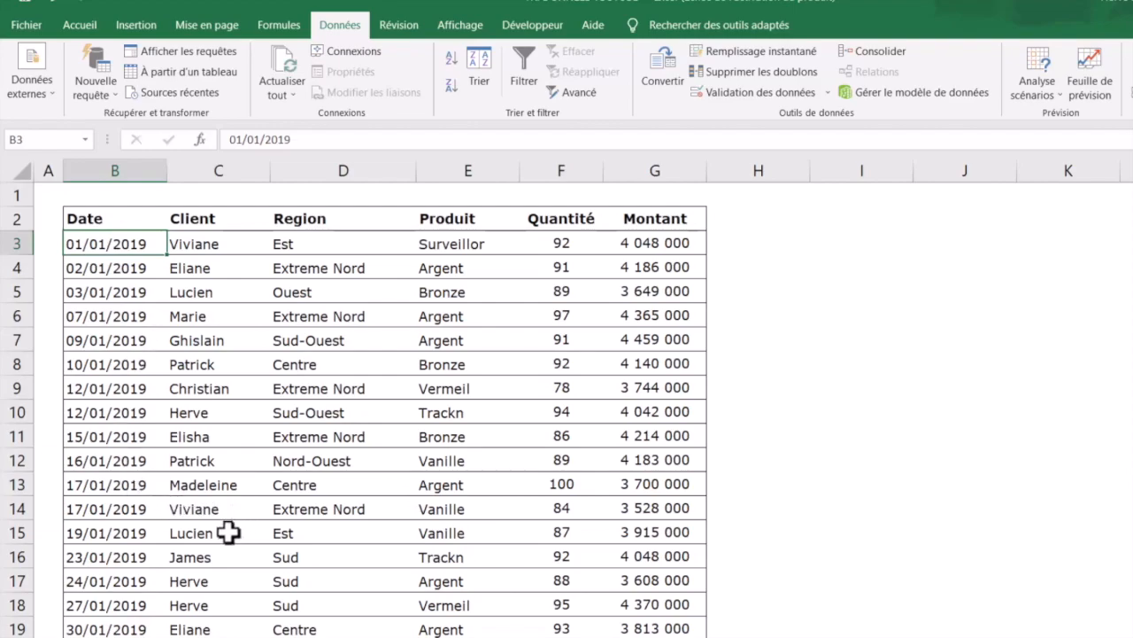
scroll(354, 407, down, 6)
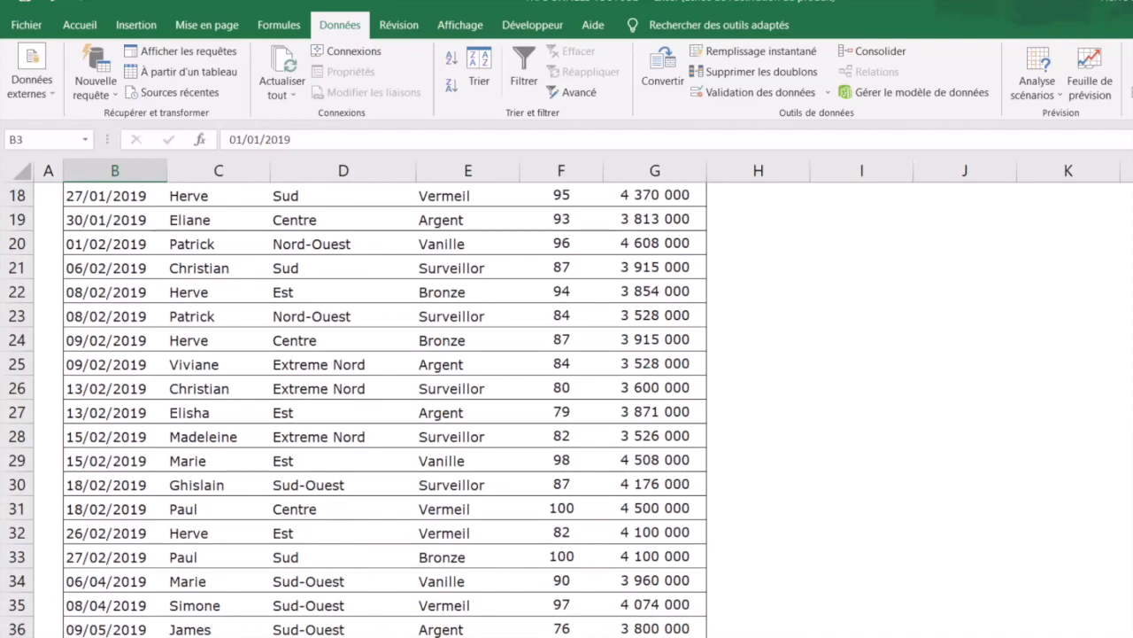
scroll(355, 407, up, 6)
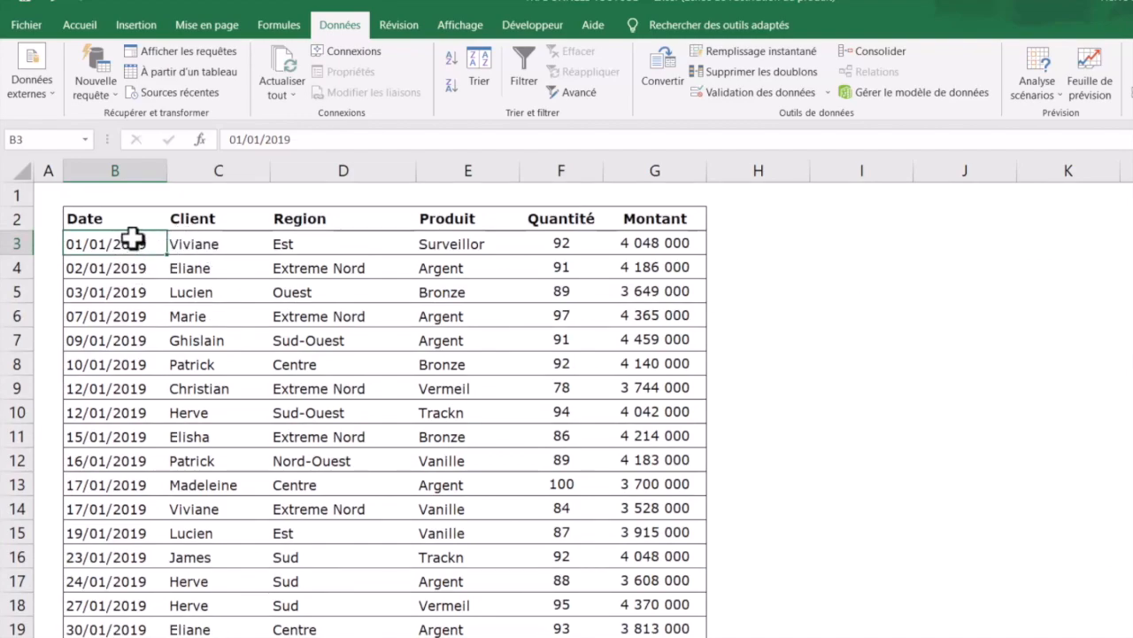
- Try to sort the same table by Date, du plus récent au plus ancien
right_click(133, 239)
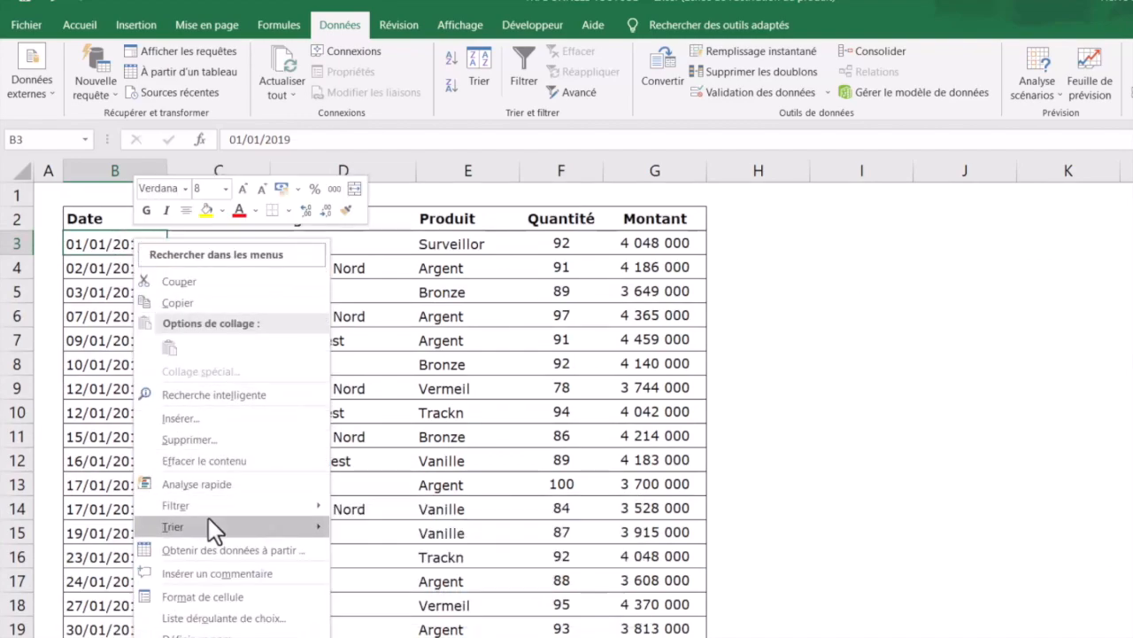
mouse_move(209, 519)
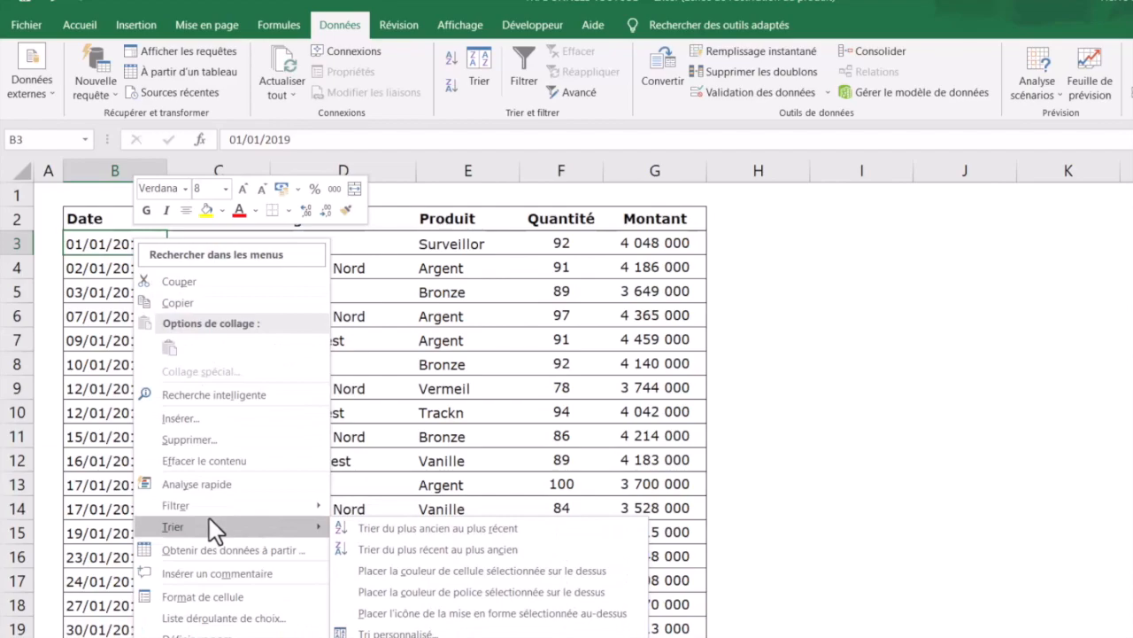
click(434, 556)
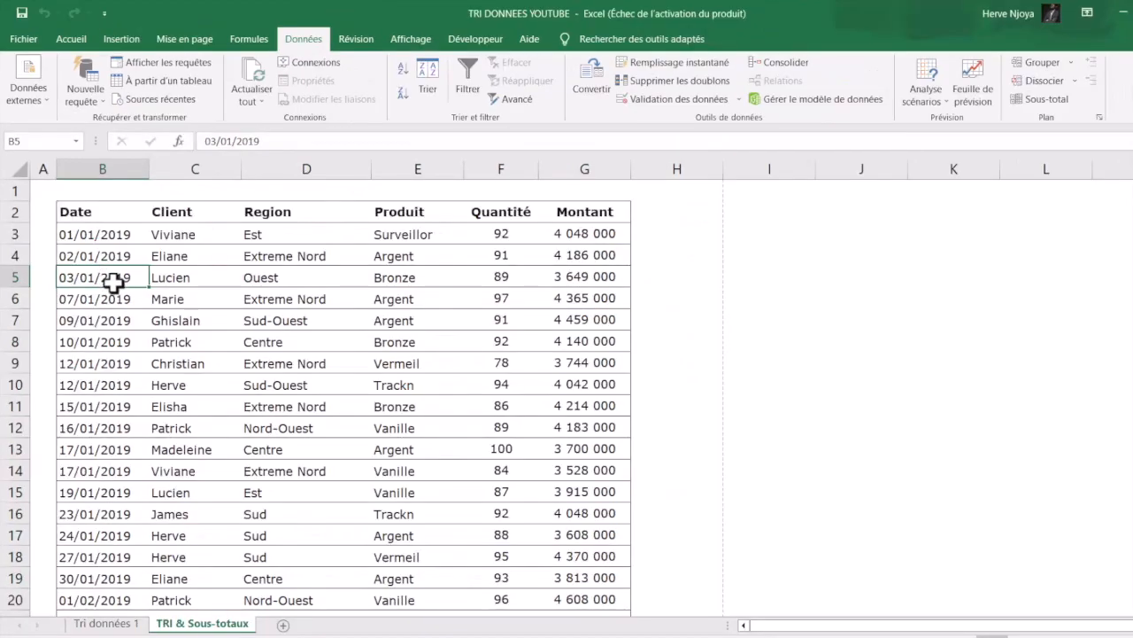
click(115, 280)
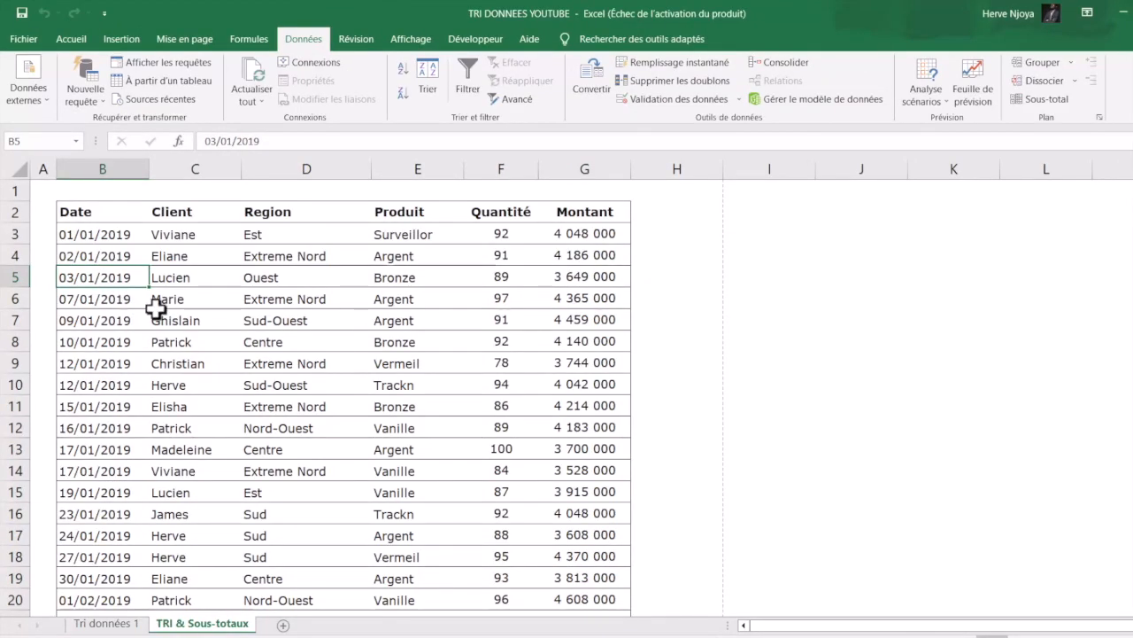